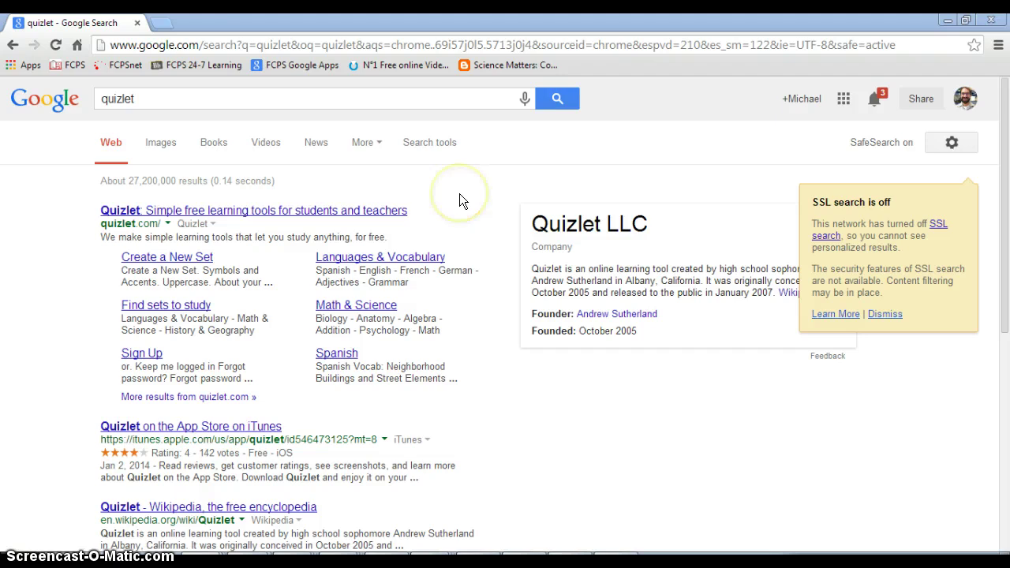
Open Quizlet from the search results and reach the Create a Quizlet Account page
{"action": "left_click", "coordinate": [157, 103]}
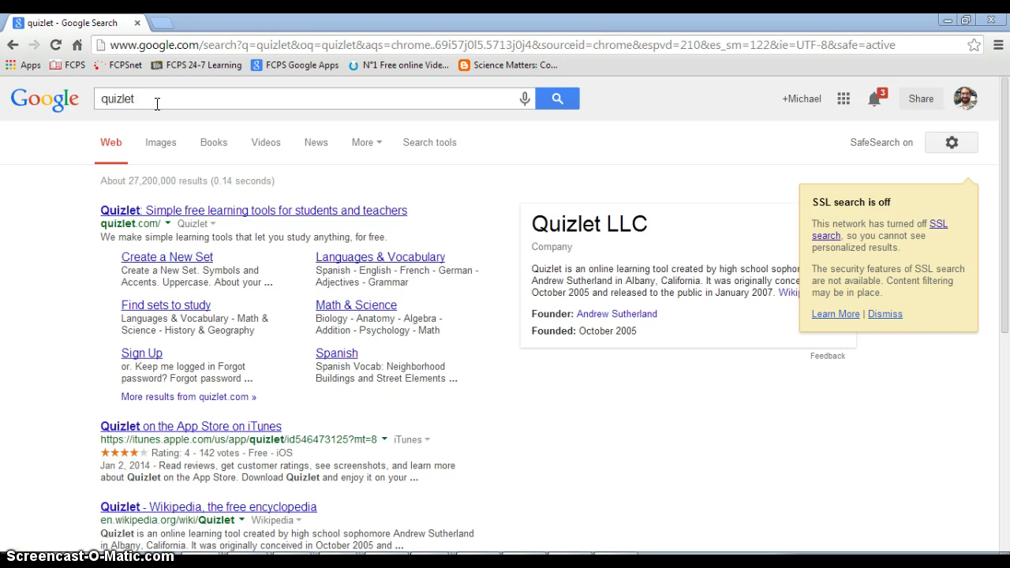
{"action": "left_click", "coordinate": [126, 212]}
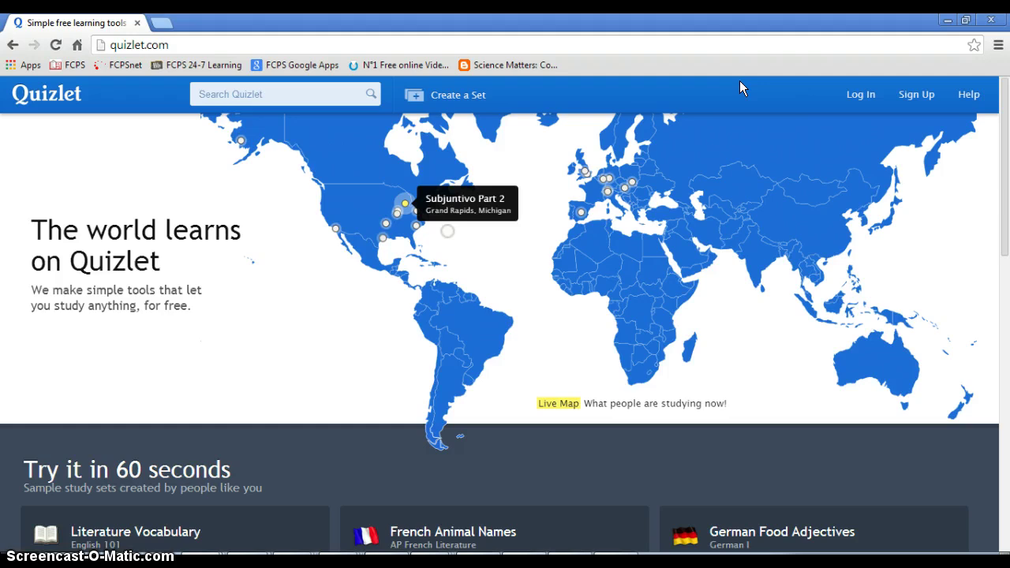
{"action": "left_click", "coordinate": [862, 95]}
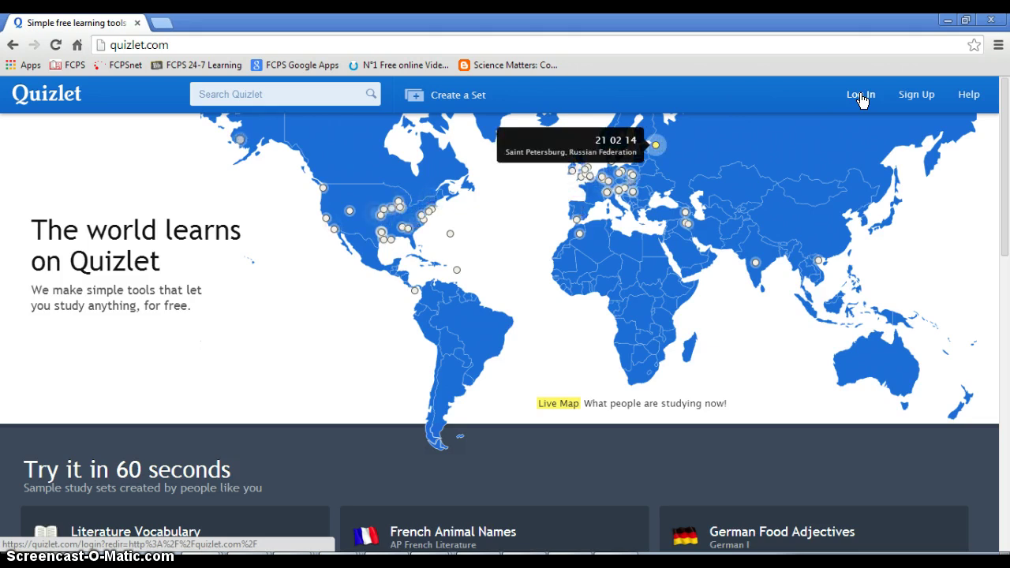
{"action": "left_click", "coordinate": [915, 96]}
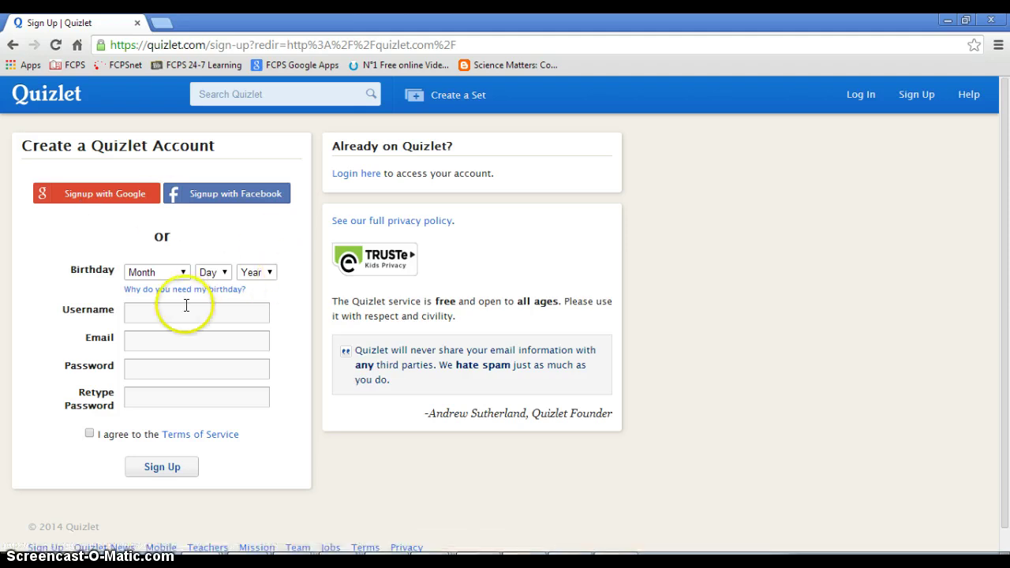
Log in with the saved account username and the account password
{"action": "left_click", "coordinate": [860, 95]}
{"action": "left_click", "coordinate": [888, 200]}
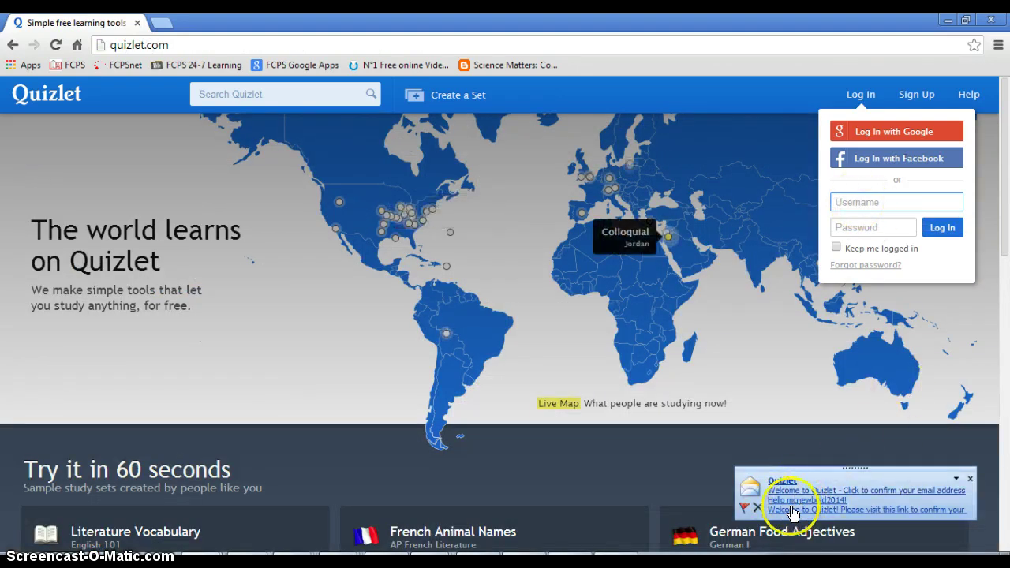
{"action": "left_click", "coordinate": [870, 204]}
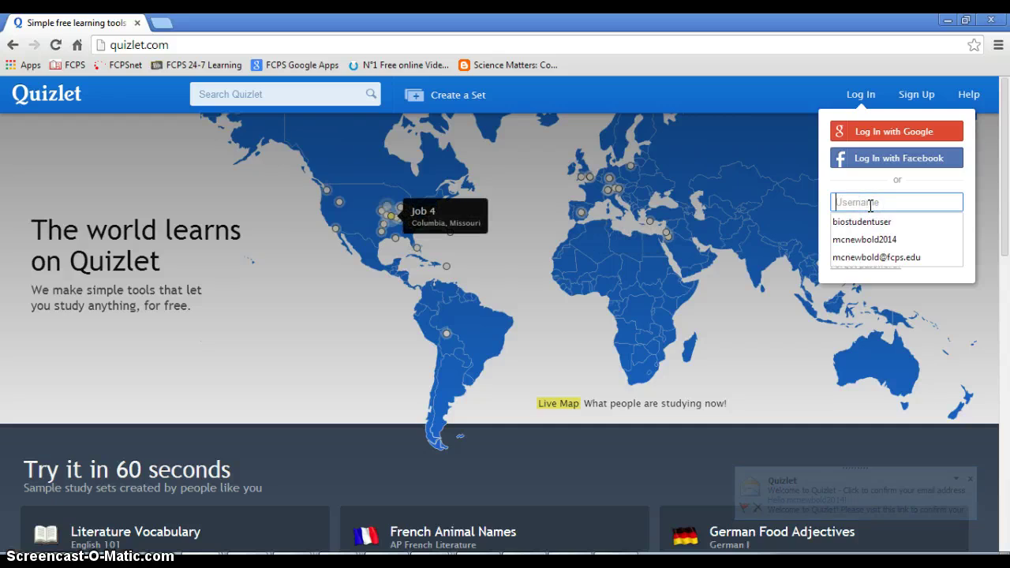
{"action": "left_click", "coordinate": [873, 242]}
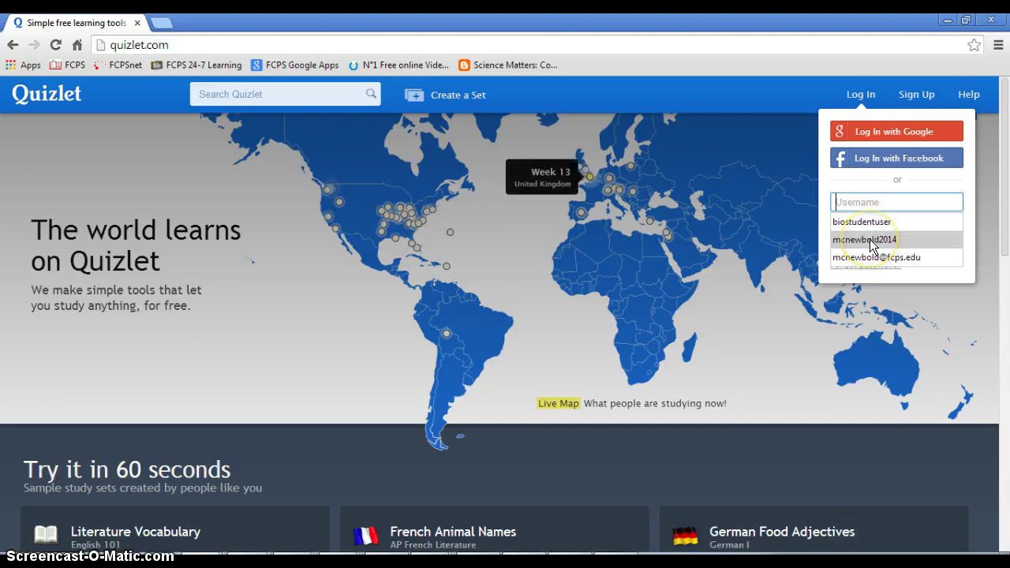
{"action": "left_click", "coordinate": [870, 227]}
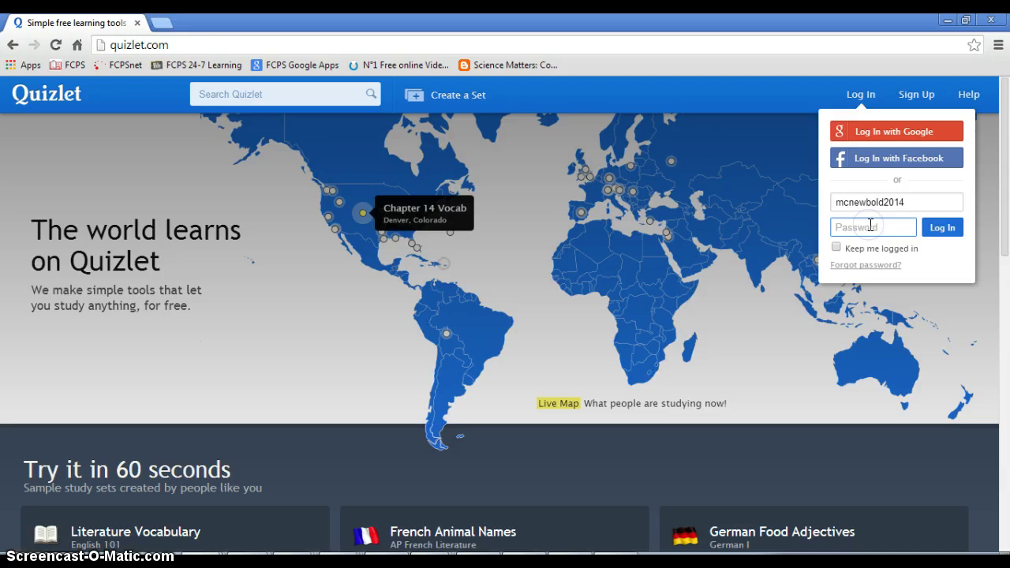
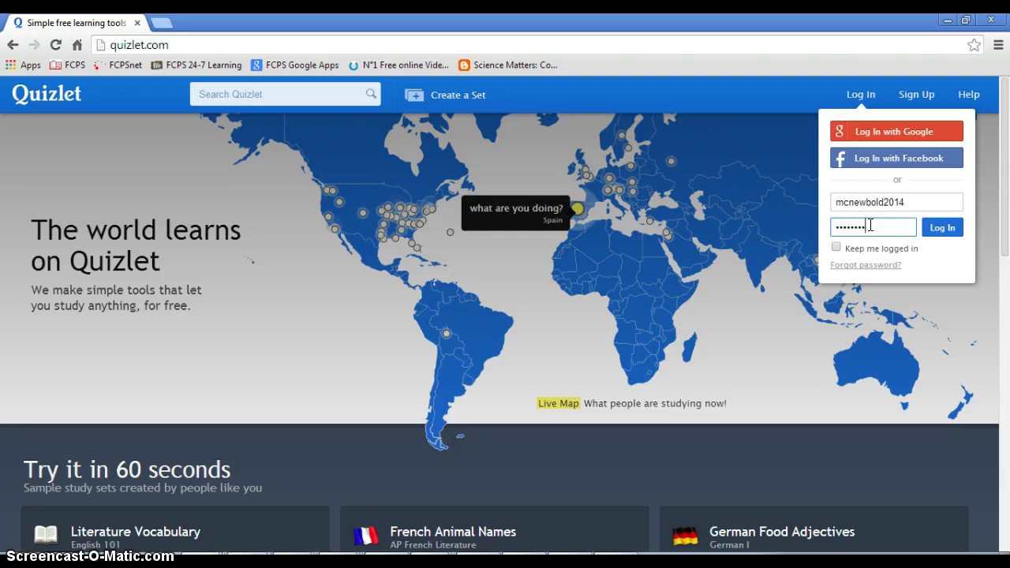
{"action": "key", "text": "BackSpace"}
{"action": "key", "text": "BackSpace"}
{"action": "key", "text": "BackSpace"}
{"action": "key", "text": "BackSpace"}
{"action": "key", "text": "BackSpace"}
{"action": "key", "text": "BackSpace"}
{"action": "key", "text": "BackSpace"}
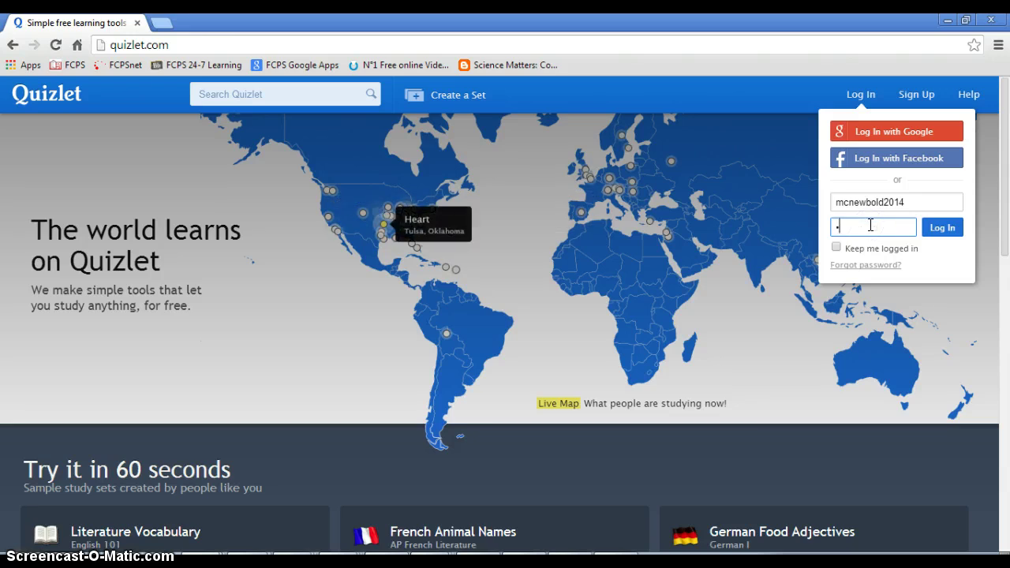
{"action": "left_click", "coordinate": [939, 235]}
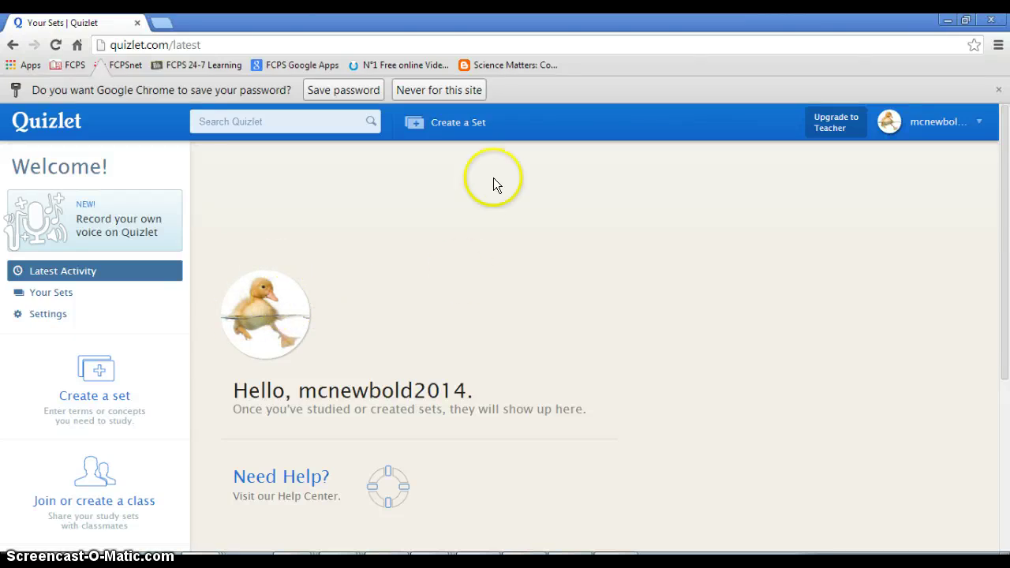
Start a new set titled 'Sample flashcard' with description 'This is a sample'
{"action": "left_click", "coordinate": [462, 130]}
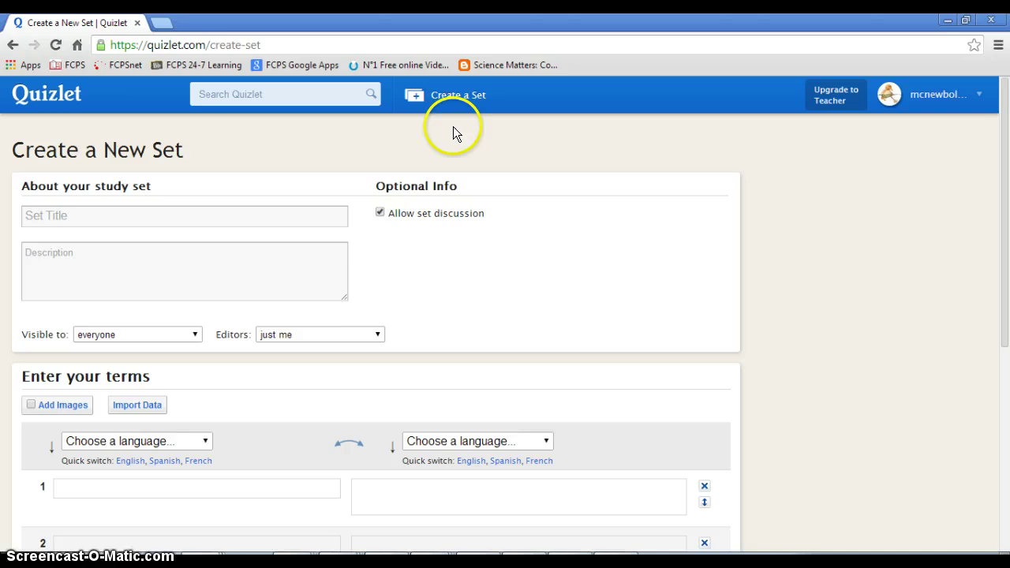
{"action": "left_click", "coordinate": [223, 220]}
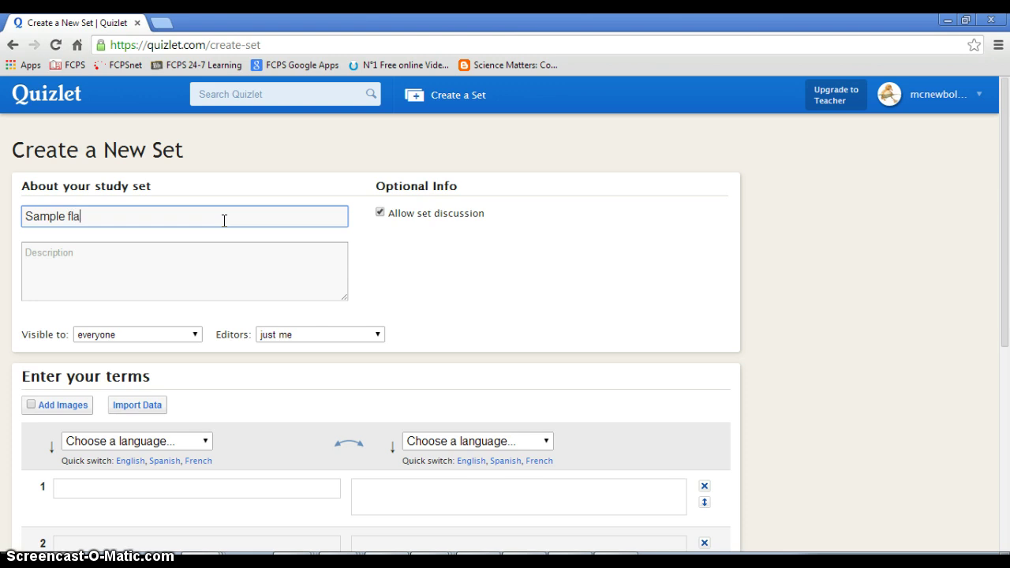
{"action": "left_click", "coordinate": [203, 271]}
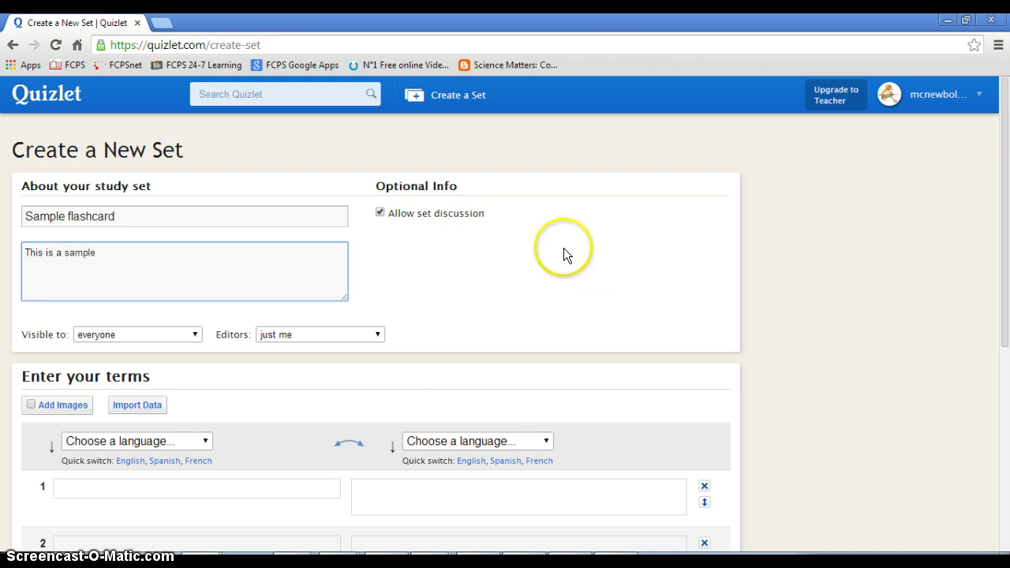
Keep the set's visibility set to everyone
{"action": "scroll", "coordinate": [564, 255], "scroll_direction": "down", "scroll_amount": 1}
{"action": "left_click", "coordinate": [195, 262]}
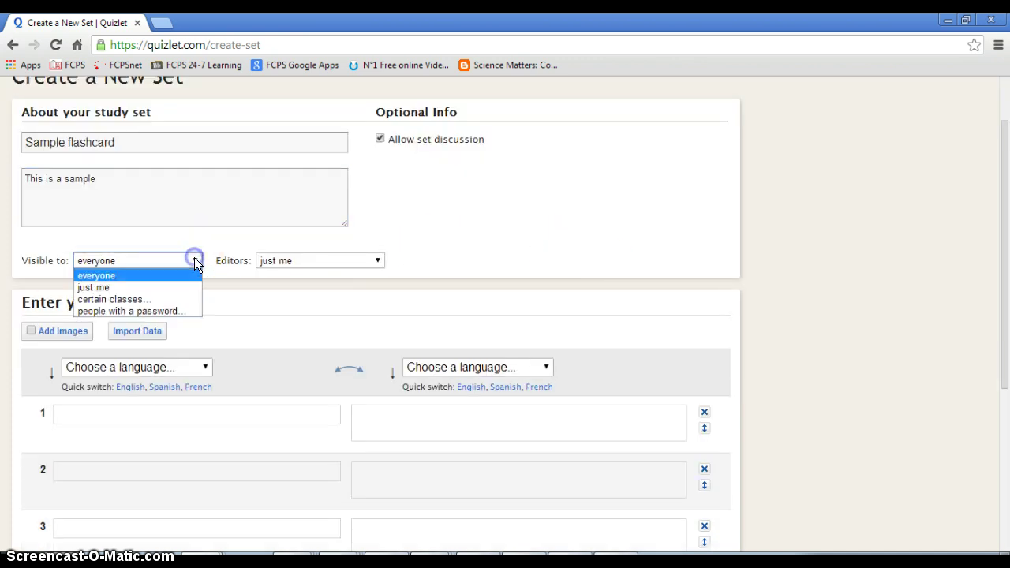
{"action": "left_click", "coordinate": [201, 259]}
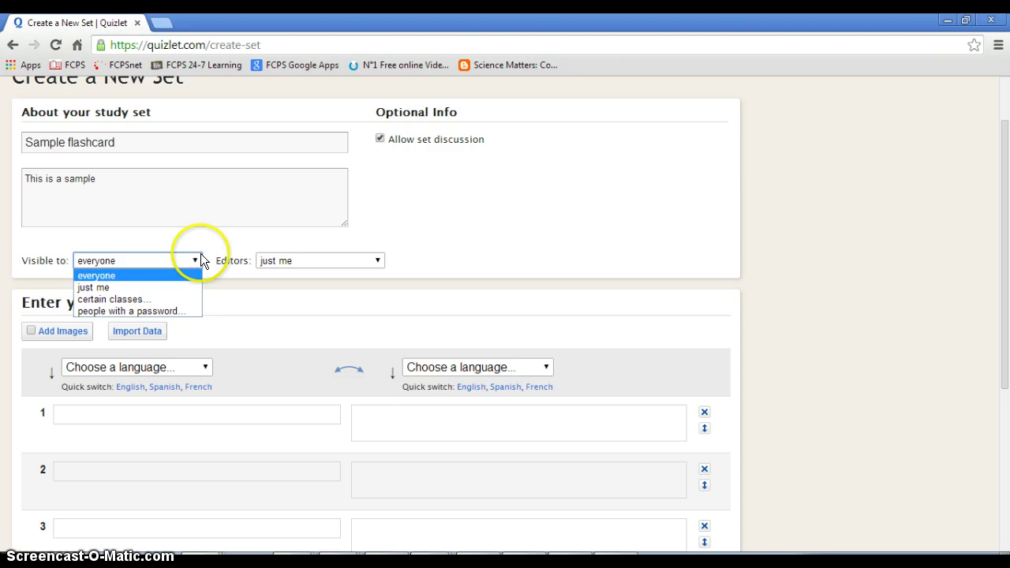
{"action": "left_click", "coordinate": [103, 274]}
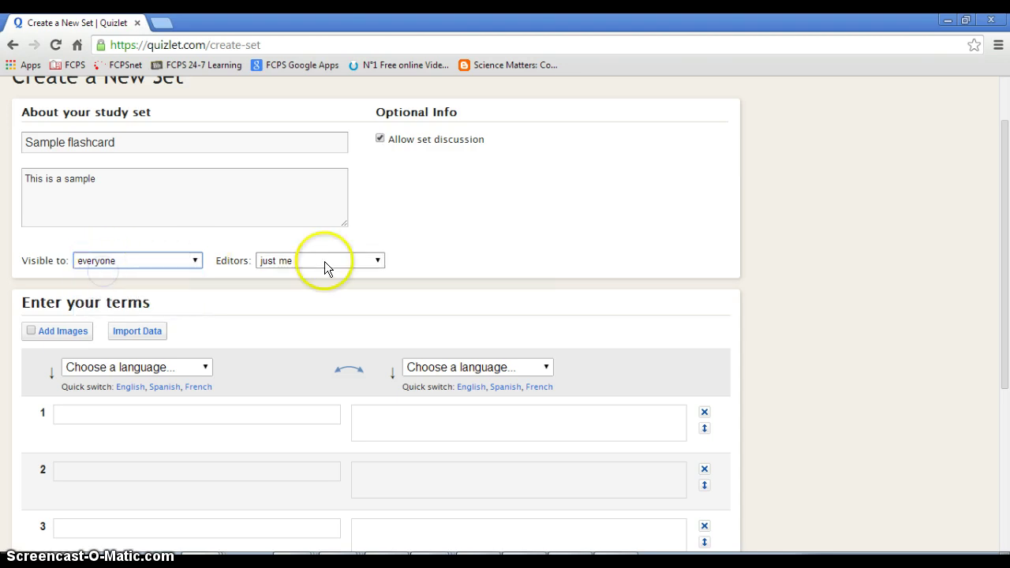
Set both the term and definition languages to English
{"action": "scroll", "coordinate": [437, 258], "scroll_direction": "down", "scroll_amount": 1}
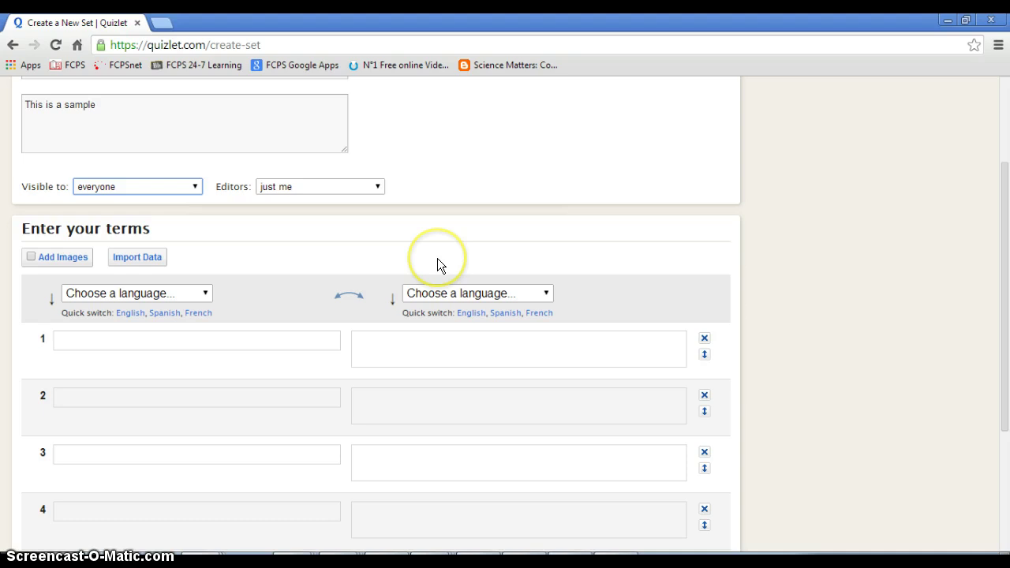
{"action": "scroll", "coordinate": [437, 258], "scroll_direction": "down", "scroll_amount": 1}
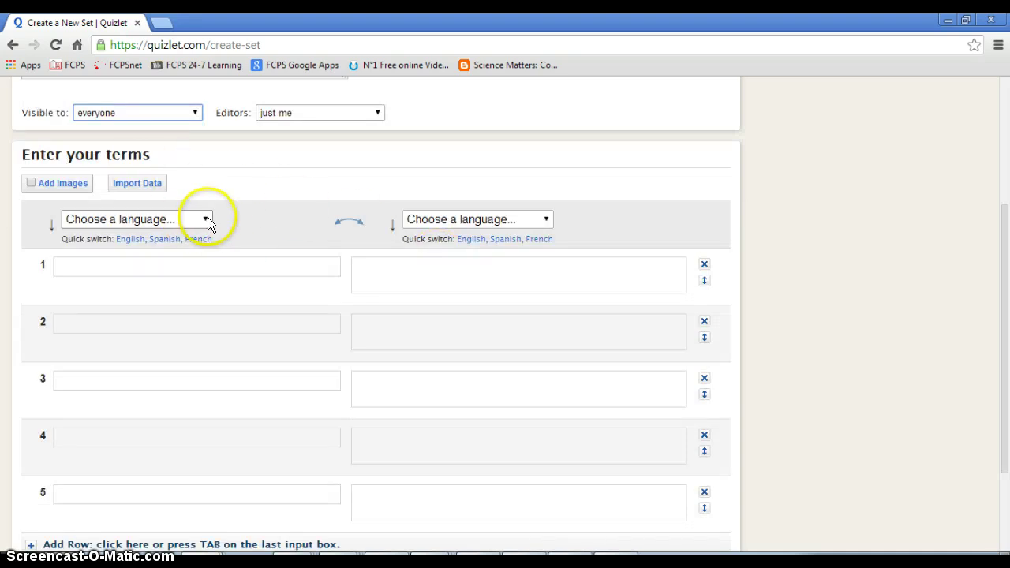
{"action": "left_click", "coordinate": [207, 219]}
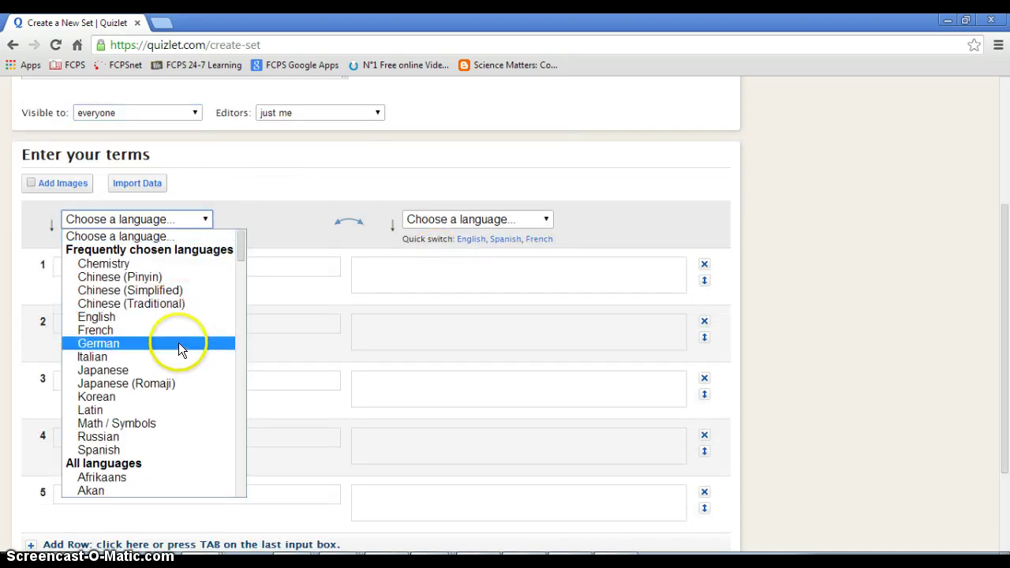
{"action": "left_click", "coordinate": [157, 317]}
{"action": "left_click", "coordinate": [548, 219]}
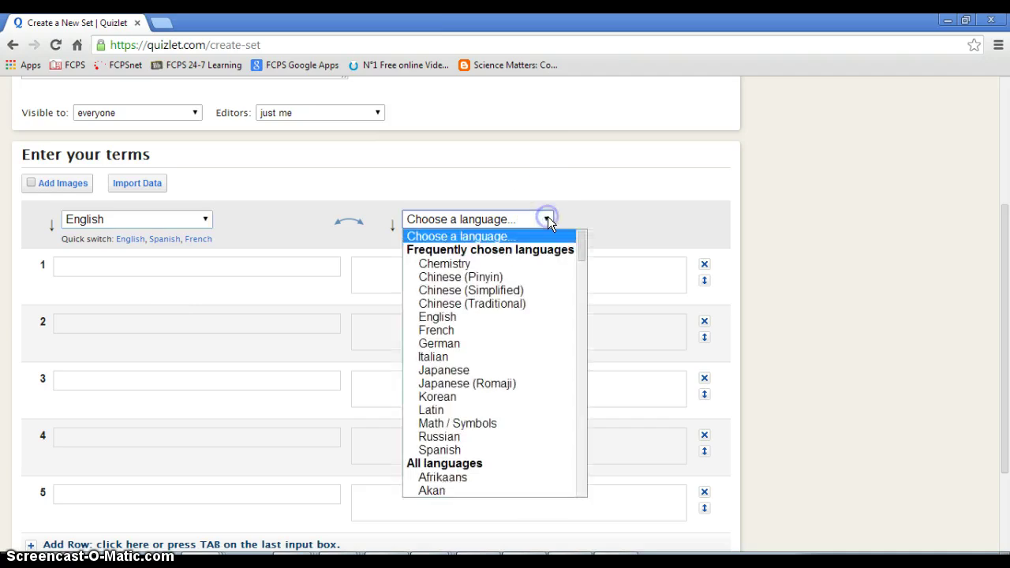
{"action": "left_click", "coordinate": [504, 318]}
{"action": "left_click", "coordinate": [546, 219]}
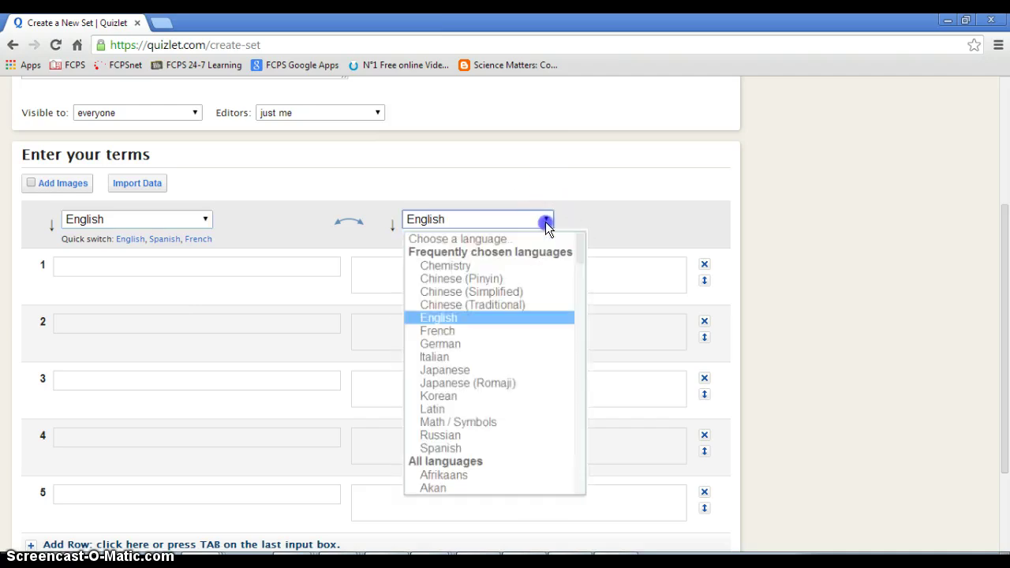
{"action": "left_click", "coordinate": [515, 293]}
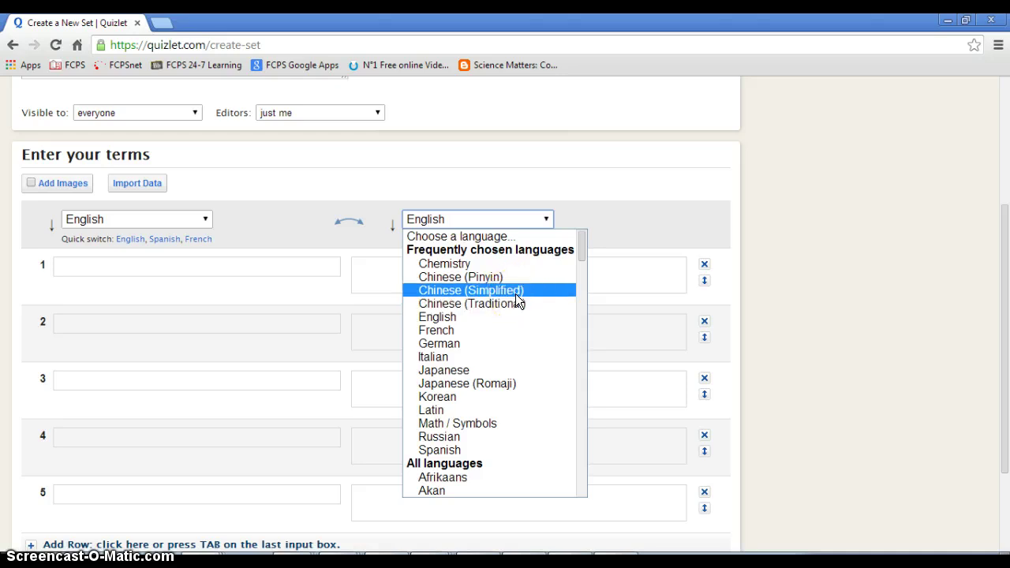
{"action": "left_click_drag", "start_coordinate": [519, 302], "coordinate": [490, 426]}
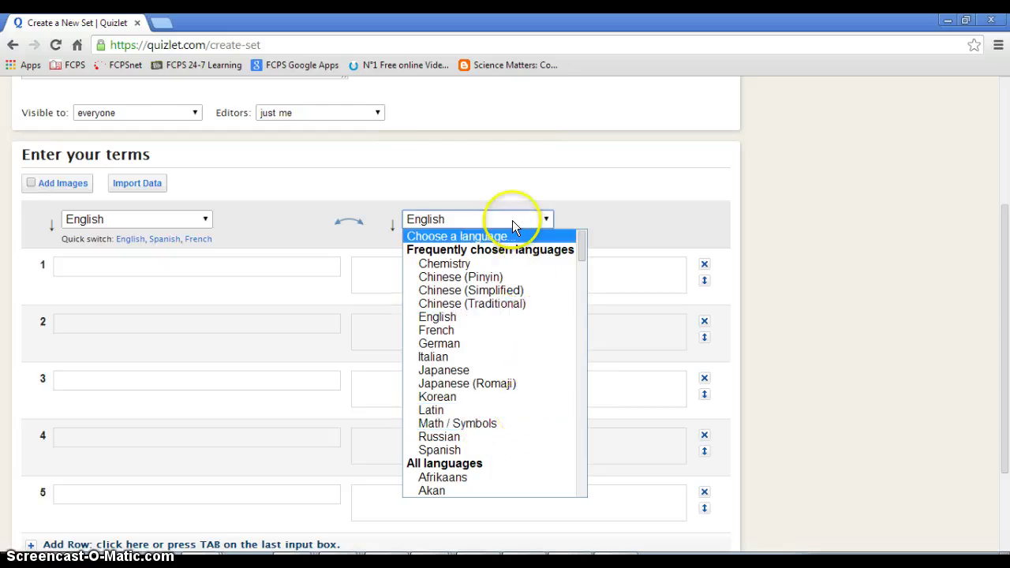
{"action": "left_click", "coordinate": [475, 152]}
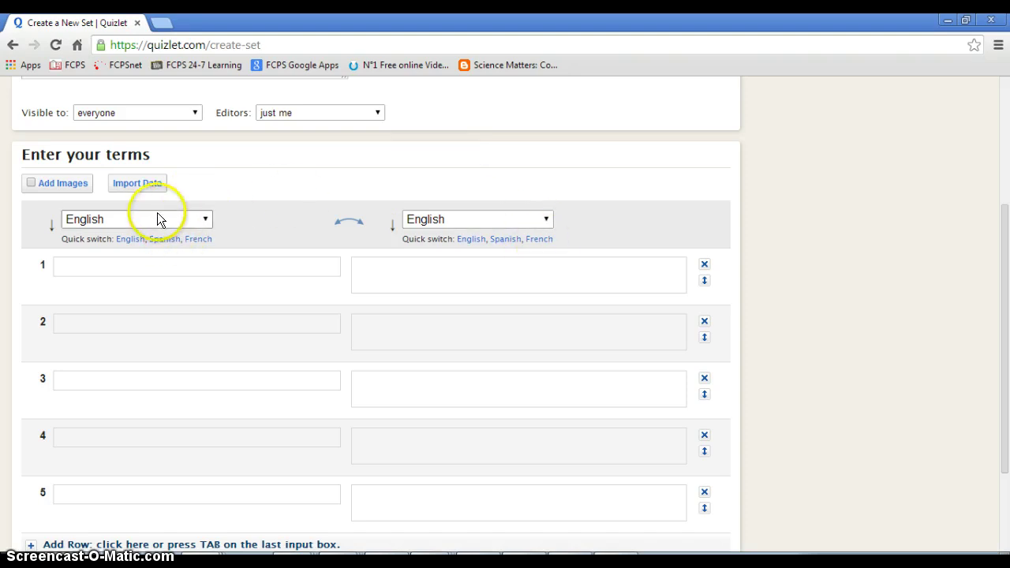
Enter Term 1 and correct the misspelled word in its definition to 'definition'
{"action": "left_click", "coordinate": [210, 264]}
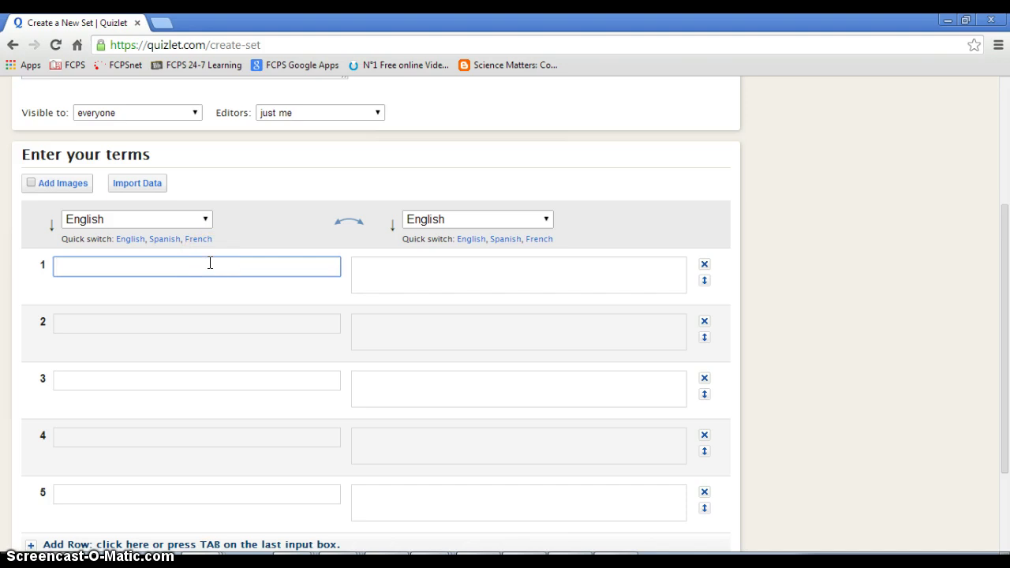
{"action": "type", "text": "Term 1"}
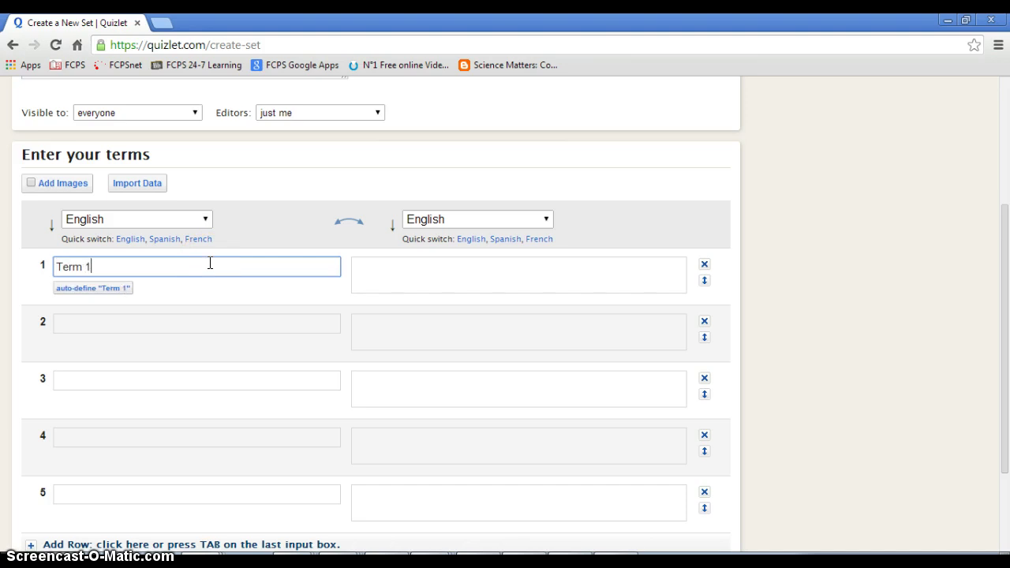
{"action": "key", "text": "Tab"}
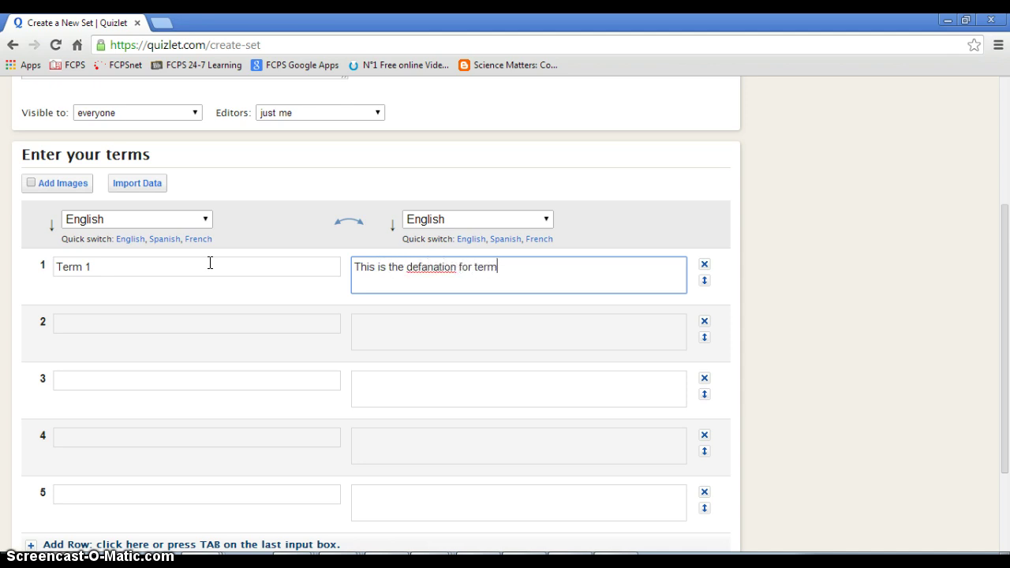
{"action": "right_click", "coordinate": [440, 267]}
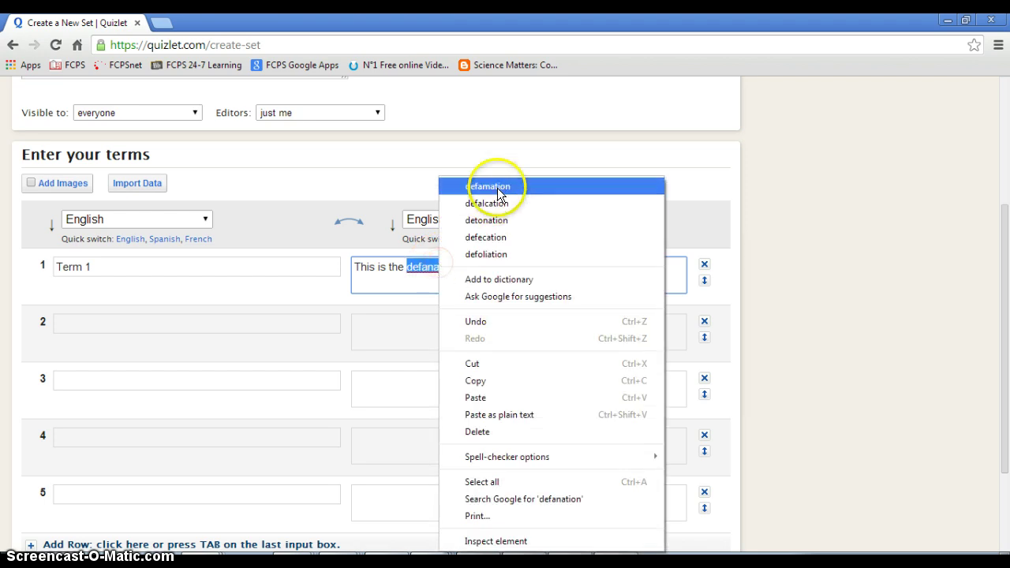
{"action": "left_click", "coordinate": [397, 294]}
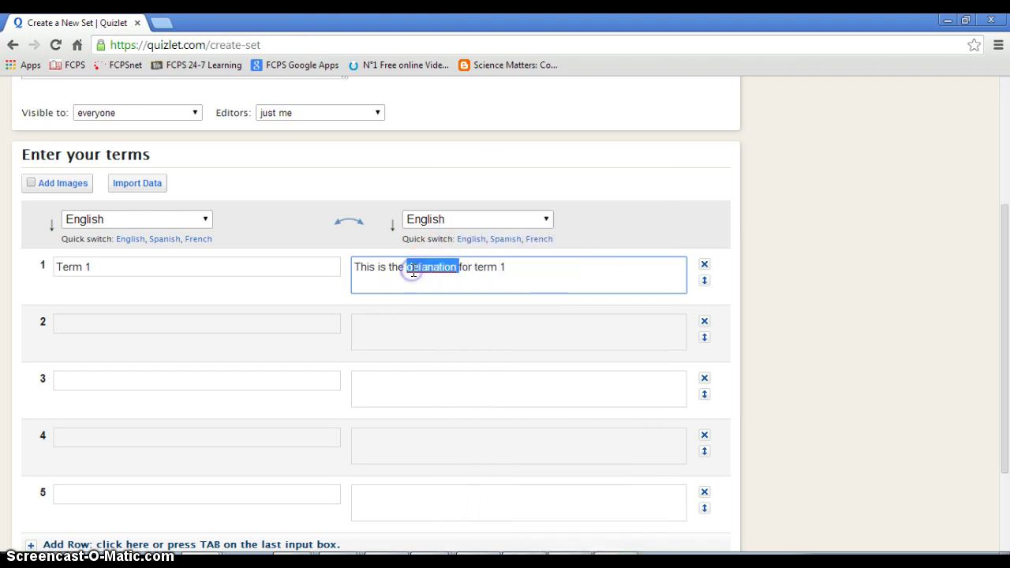
{"action": "triple_click", "coordinate": [412, 270]}
{"action": "double_click", "coordinate": [417, 269]}
{"action": "type", "text": "defination"}
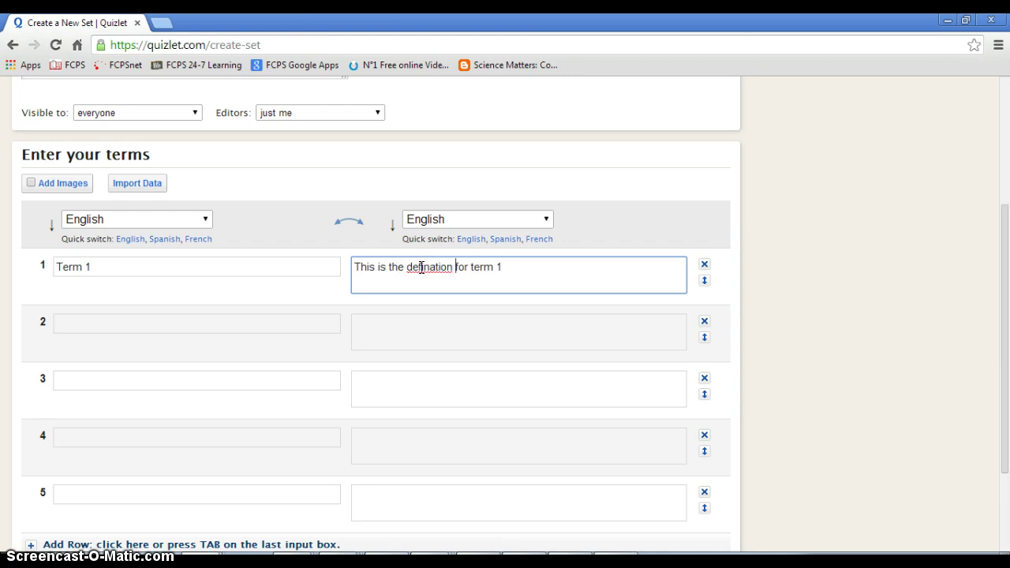
{"action": "scroll", "coordinate": [421, 266], "scroll_direction": "up", "scroll_amount": 1}
{"action": "right_click", "coordinate": [423, 343]}
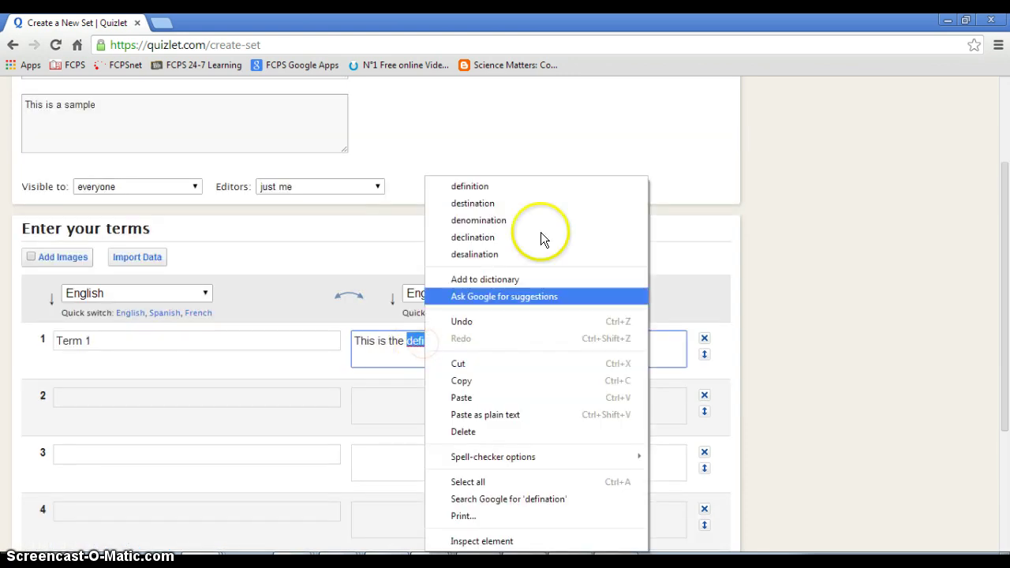
{"action": "left_click", "coordinate": [493, 186]}
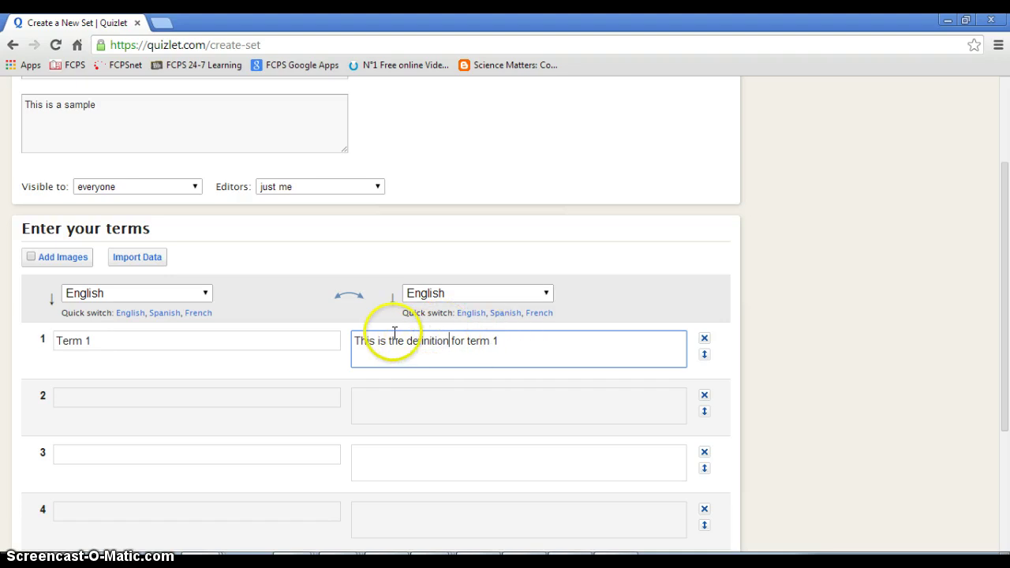
Add 'term 2' with the copied definition ending in 2, then type 'Enzyme' as term three
{"action": "left_click", "coordinate": [227, 397]}
{"action": "type", "text": "te"}
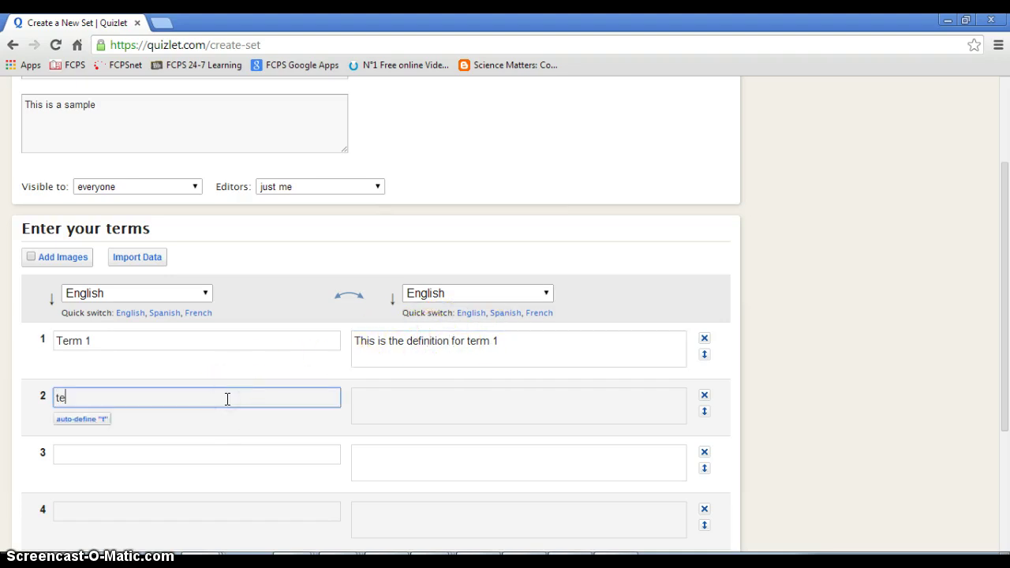
{"action": "type", "text": "rm 2"}
{"action": "left_click", "coordinate": [494, 345]}
{"action": "left_click_drag", "start_coordinate": [496, 344], "coordinate": [330, 339]}
{"action": "key", "text": "ctrl+c"}
{"action": "left_click", "coordinate": [417, 406]}
{"action": "key", "text": "ctrl+v"}
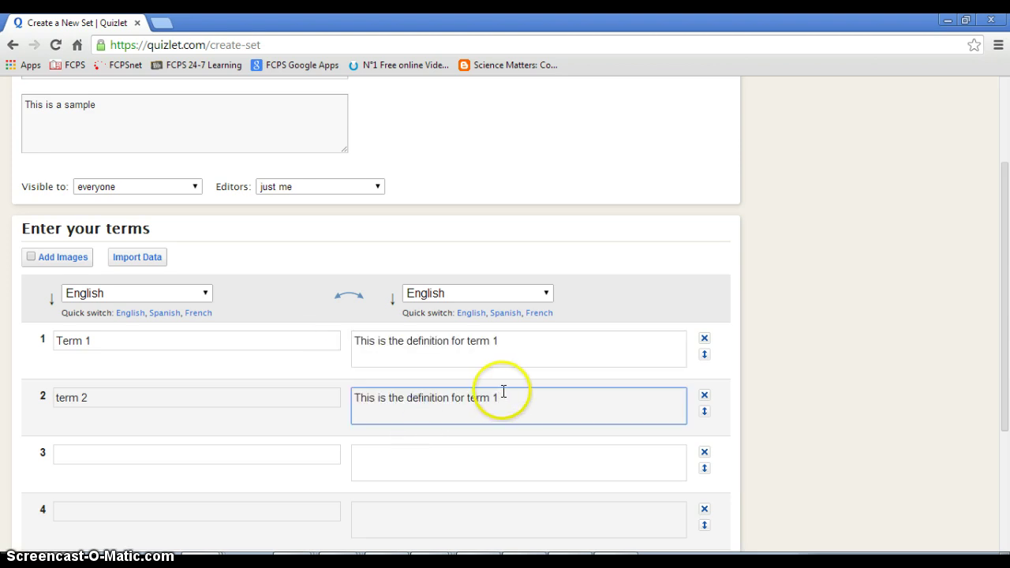
{"action": "type", "text": "2"}
{"action": "scroll", "coordinate": [197, 379], "scroll_direction": "down", "scroll_amount": 1}
{"action": "left_click", "coordinate": [71, 319]}
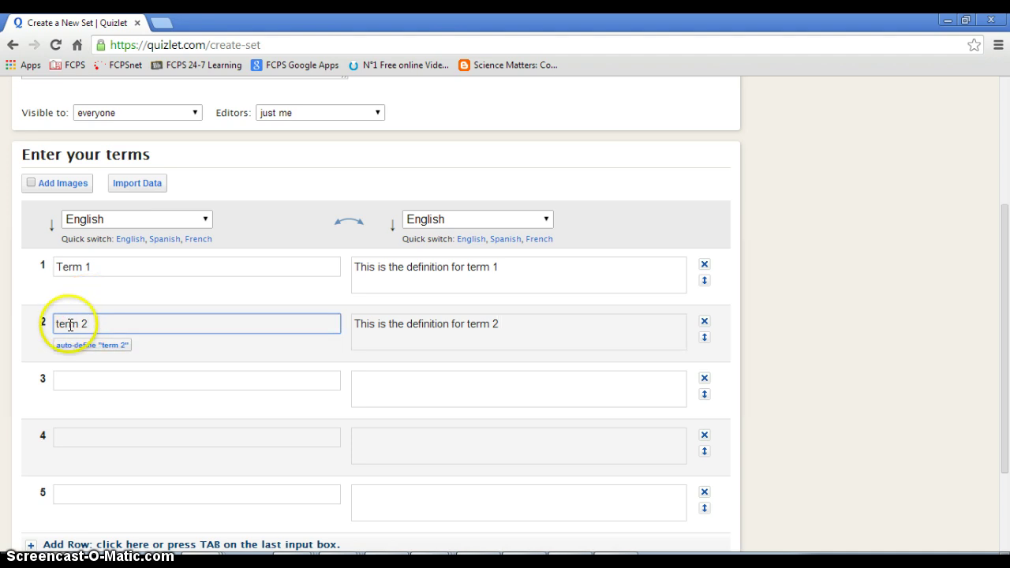
{"action": "left_click", "coordinate": [136, 387]}
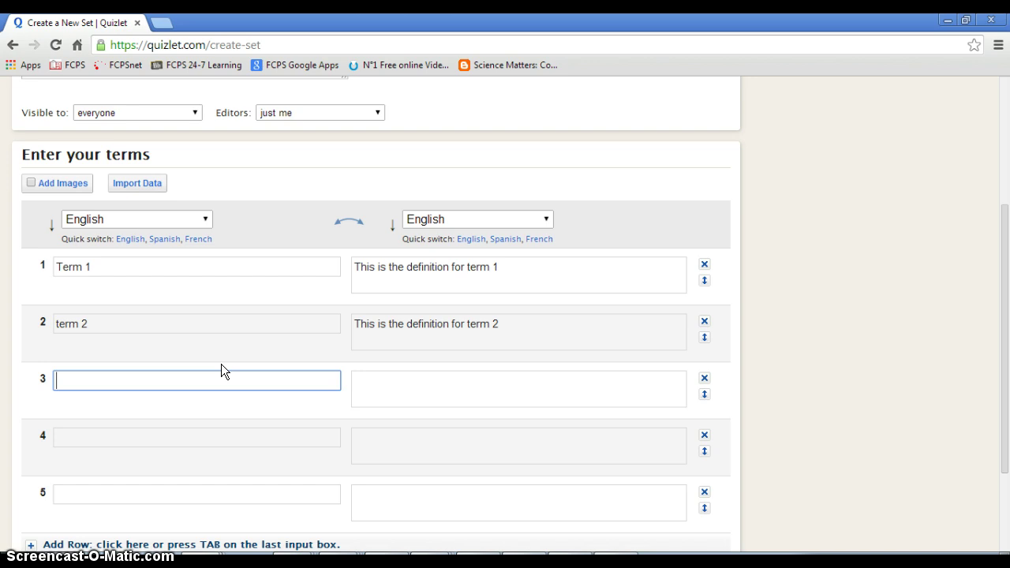
{"action": "type", "text": "Enzyme"}
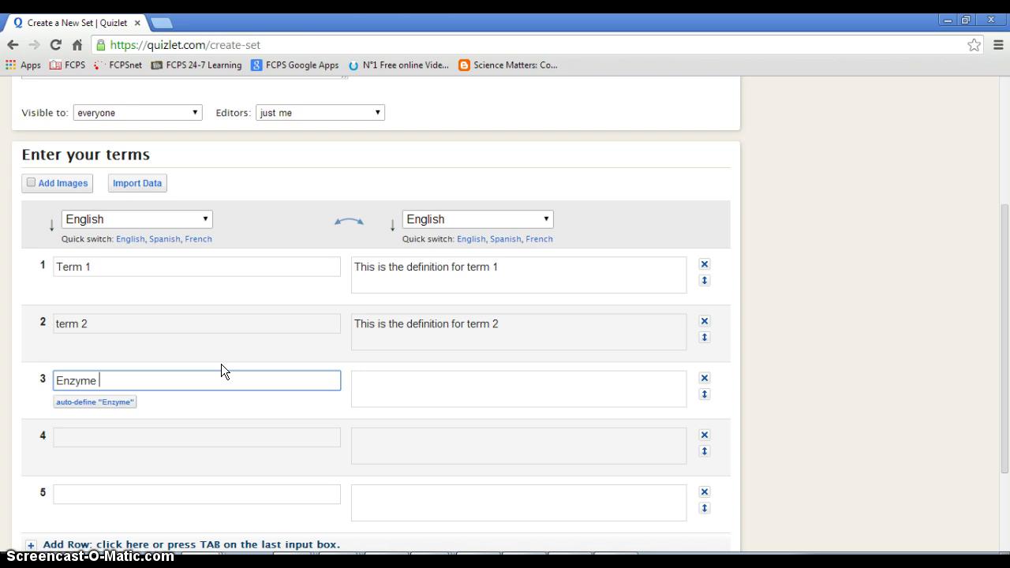
Auto-define Enzyme as 'A type of protein that speeds up a chemical reaction in a living thing'
{"action": "left_click", "coordinate": [105, 404]}
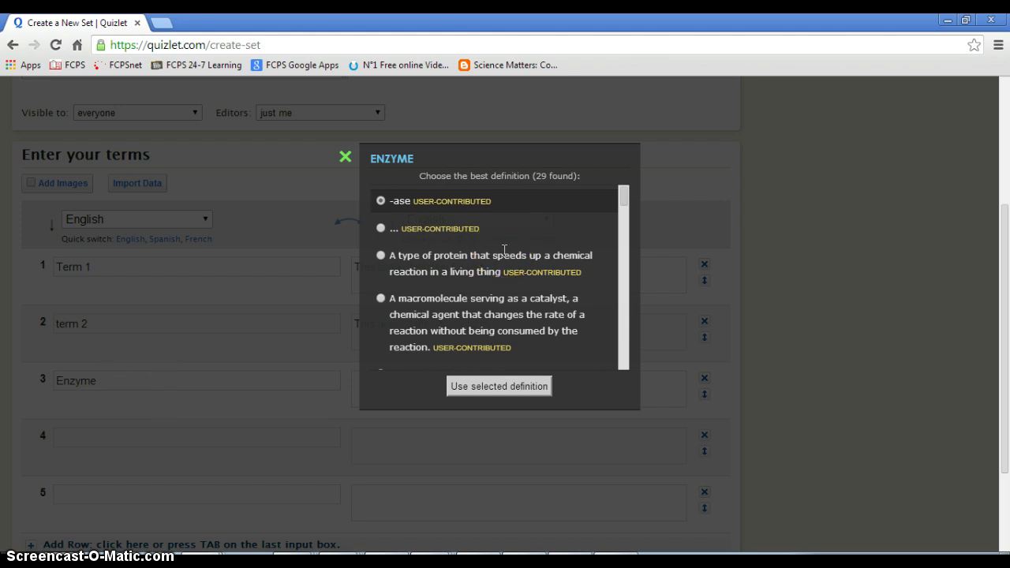
{"action": "left_click", "coordinate": [381, 255]}
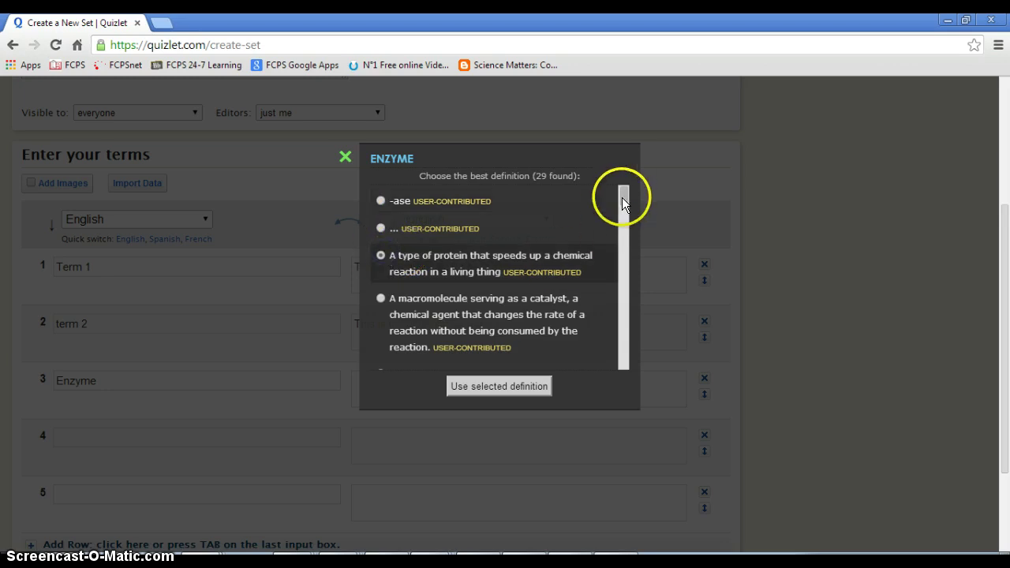
{"action": "left_click_drag", "start_coordinate": [623, 203], "coordinate": [624, 232]}
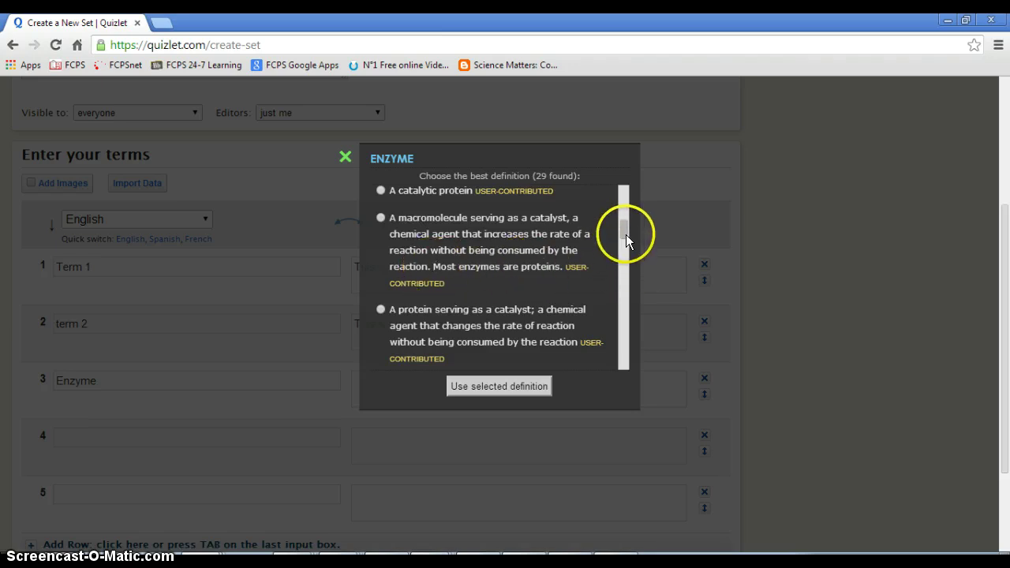
{"action": "left_click_drag", "start_coordinate": [624, 239], "coordinate": [624, 194]}
{"action": "left_click", "coordinate": [577, 253]}
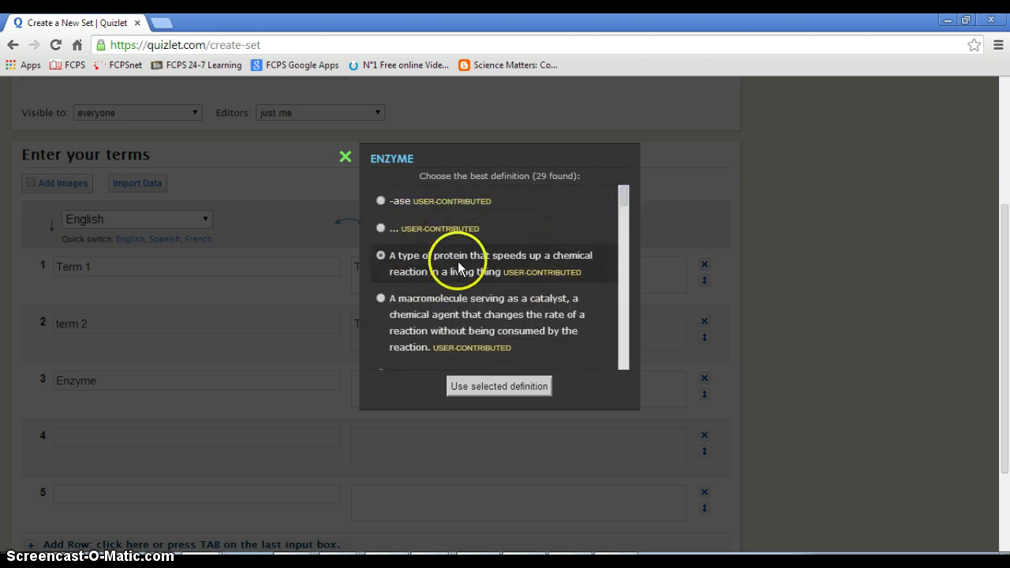
{"action": "left_click", "coordinate": [487, 386]}
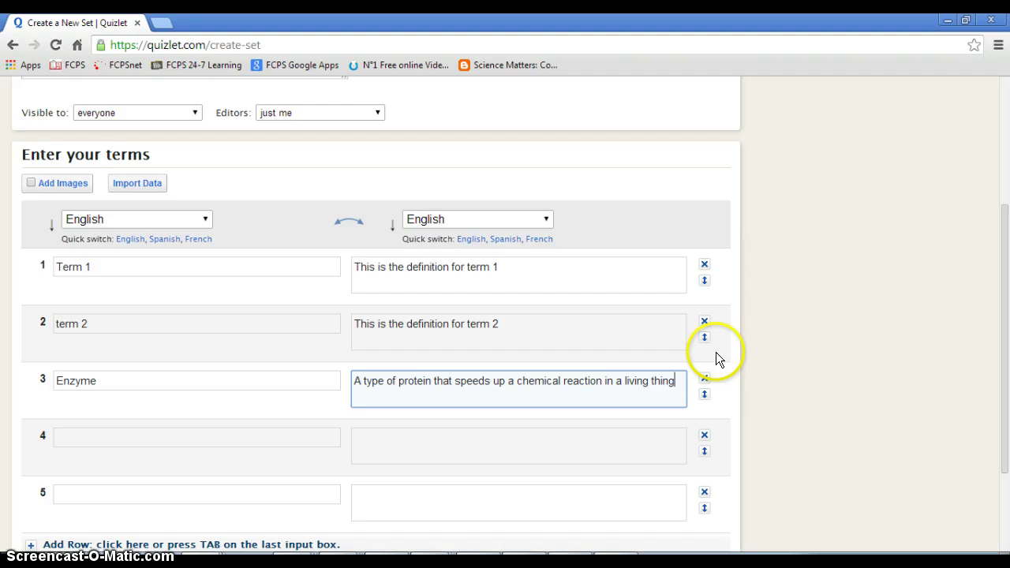
{"action": "scroll", "coordinate": [661, 344], "scroll_direction": "down", "scroll_amount": 3}
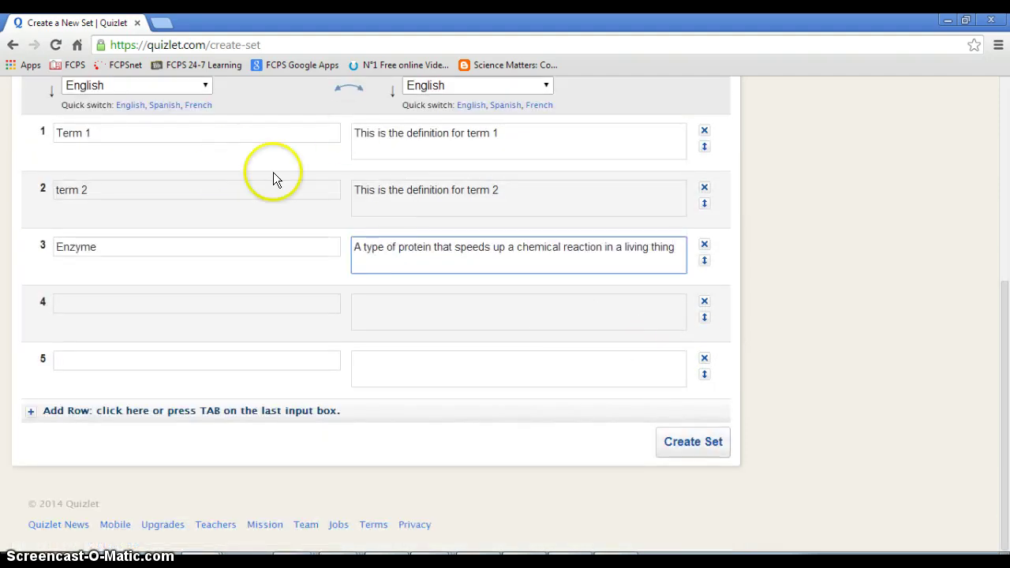
Save the set and flip through its three flashcards up to Enzyme
{"action": "left_click", "coordinate": [693, 442]}
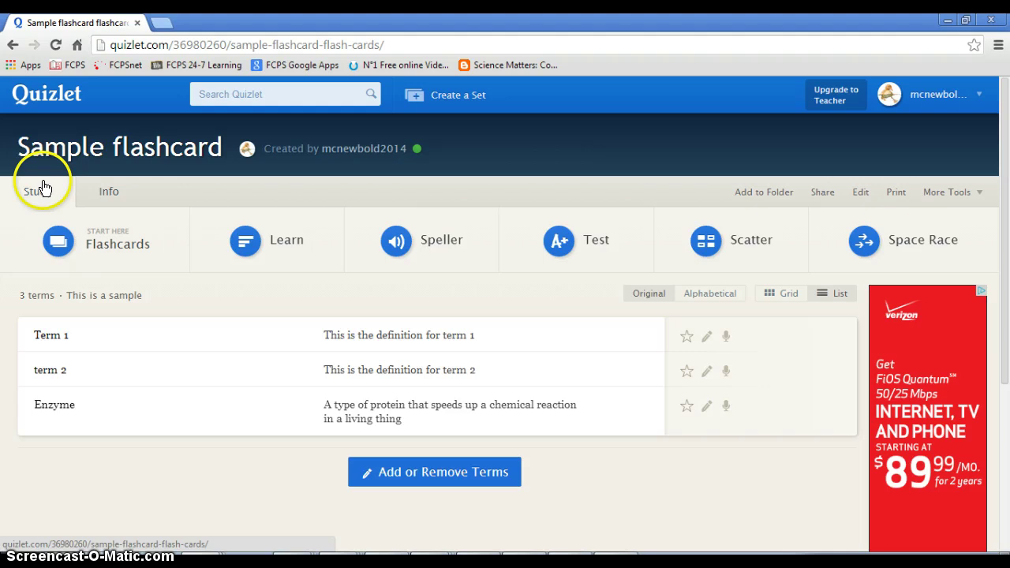
{"action": "left_click", "coordinate": [105, 244]}
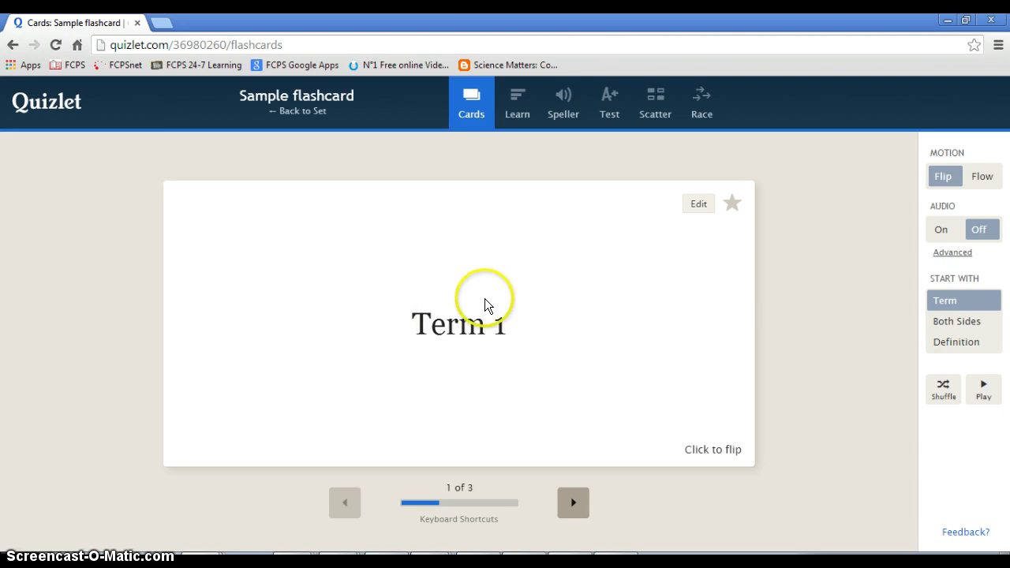
{"action": "left_click", "coordinate": [598, 327]}
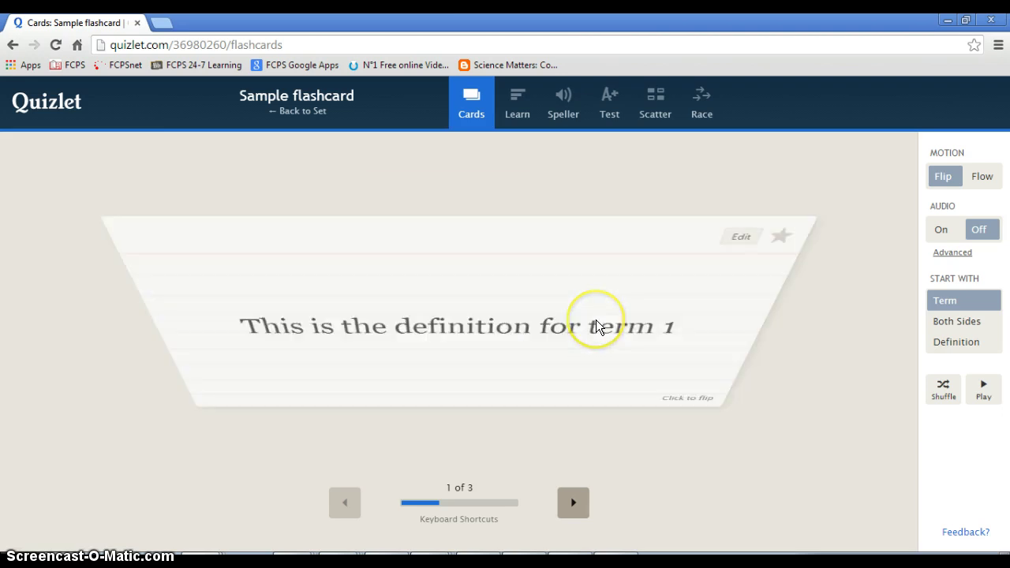
{"action": "left_click", "coordinate": [600, 305]}
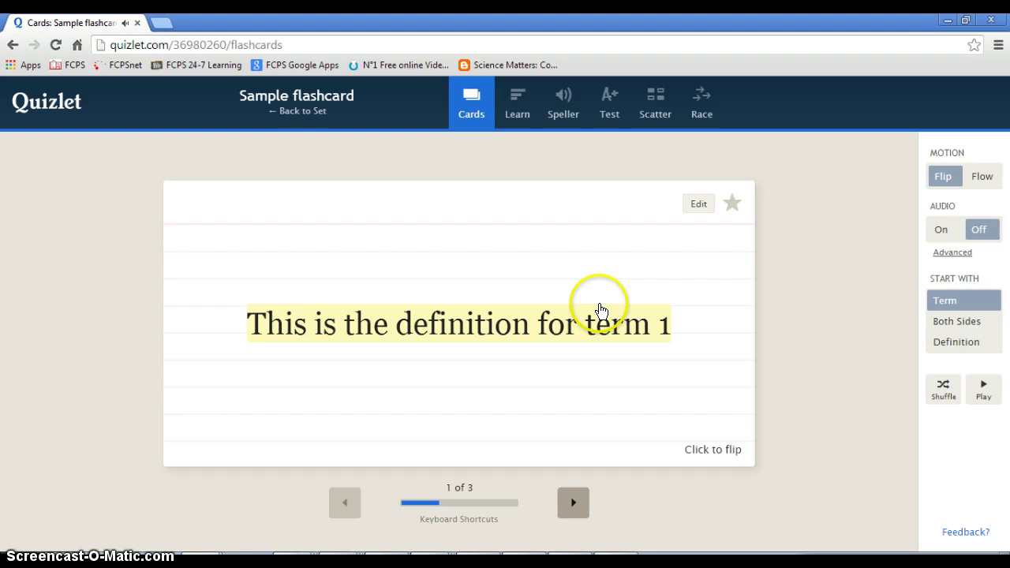
{"action": "left_click", "coordinate": [572, 505]}
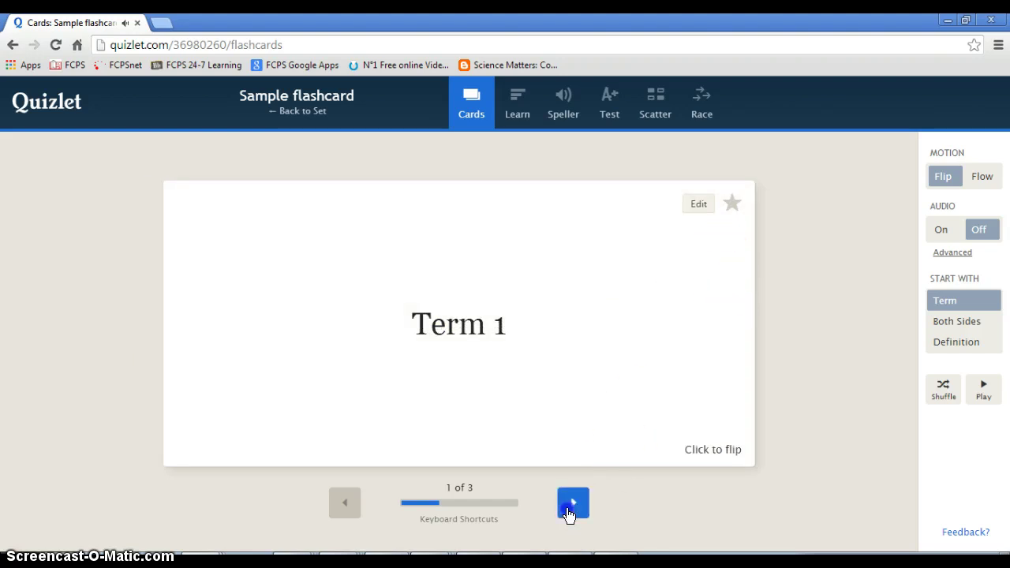
{"action": "left_click", "coordinate": [571, 509]}
{"action": "left_click", "coordinate": [555, 332]}
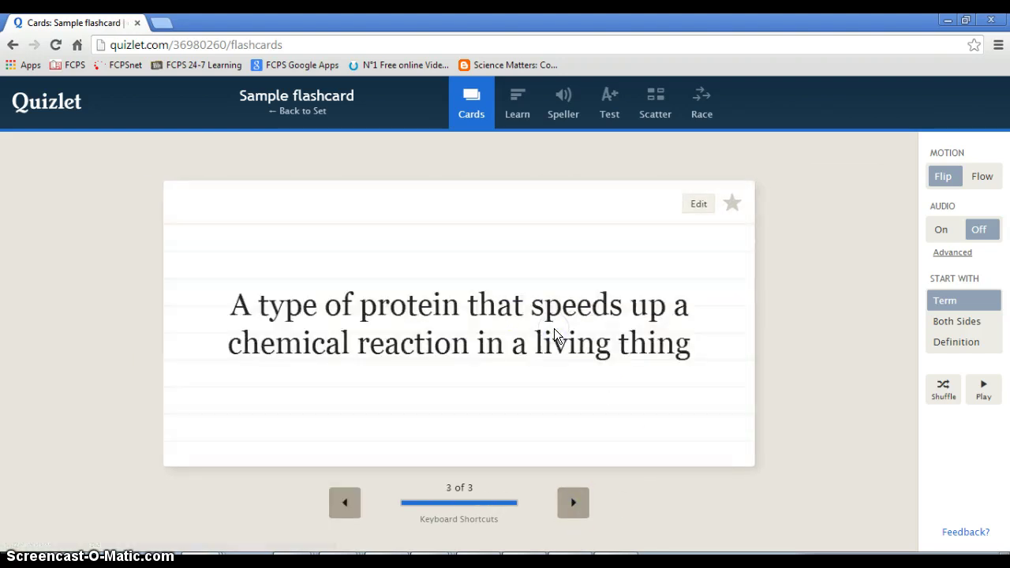
{"action": "left_click", "coordinate": [615, 213]}
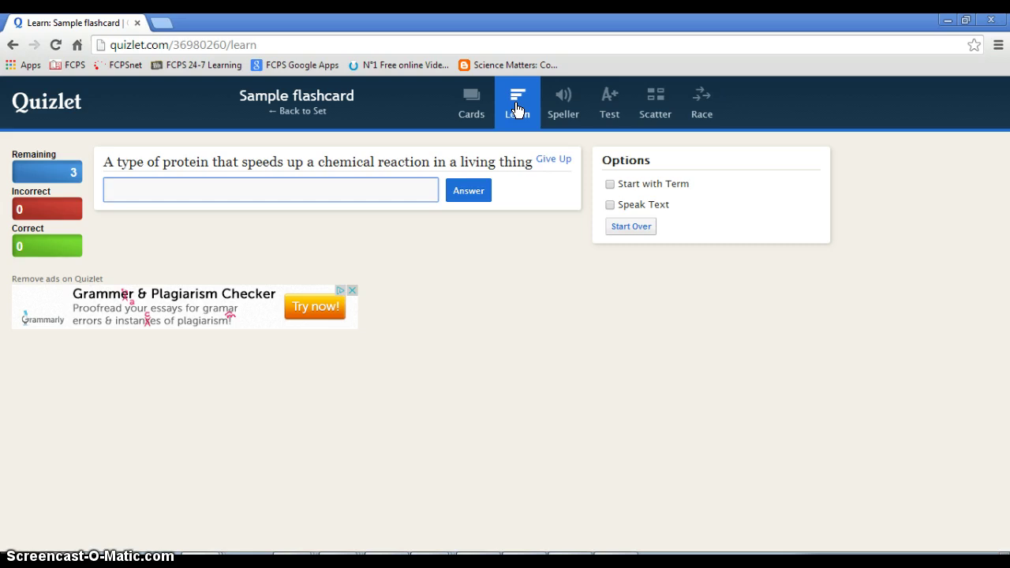
Finish the Scatter game by matching term 2, Enzyme and Term 1 to their definitions
{"action": "left_click", "coordinate": [652, 106]}
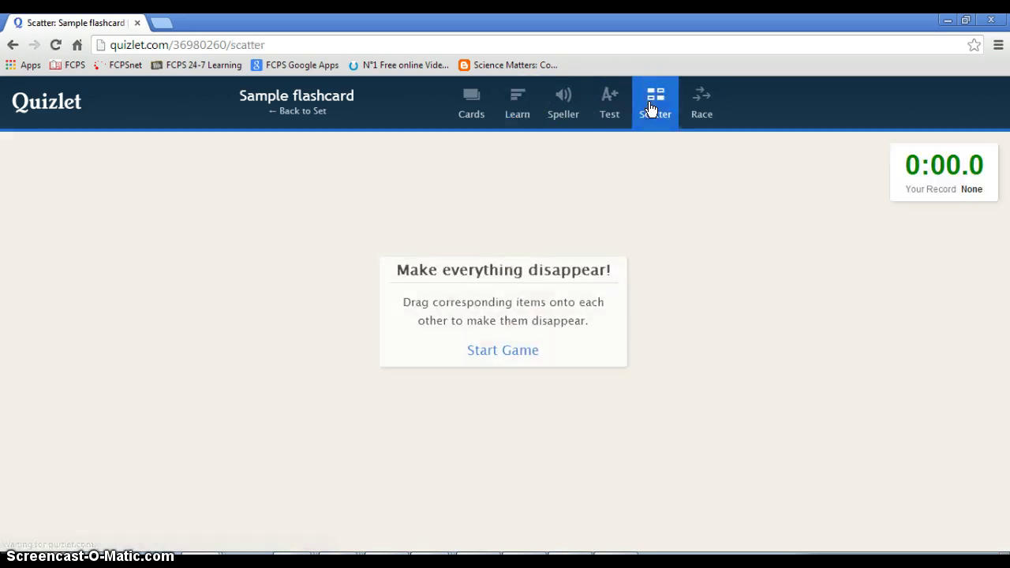
{"action": "left_click", "coordinate": [493, 351]}
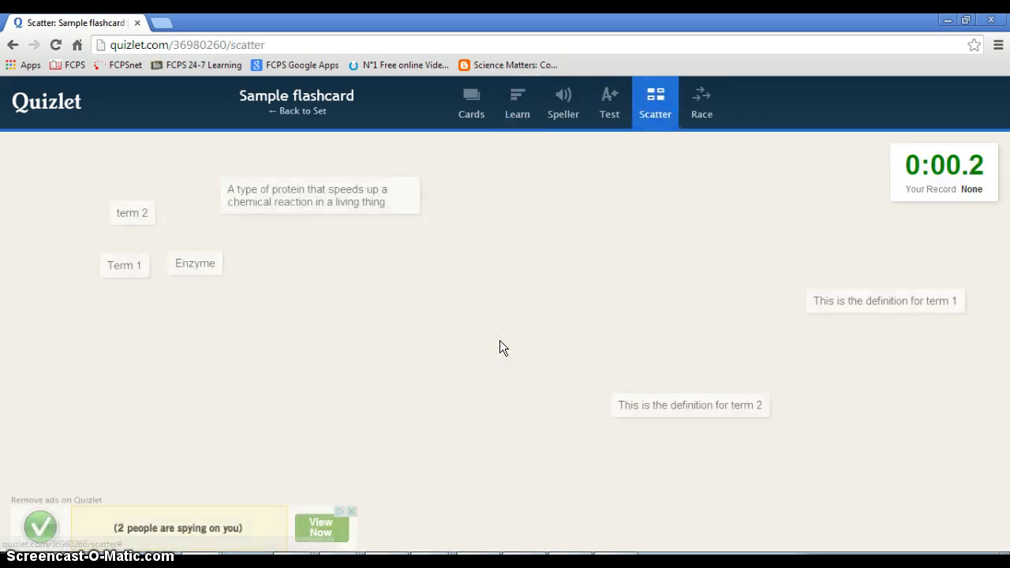
{"action": "left_click", "coordinate": [515, 335]}
{"action": "left_click_drag", "start_coordinate": [131, 216], "coordinate": [683, 406]}
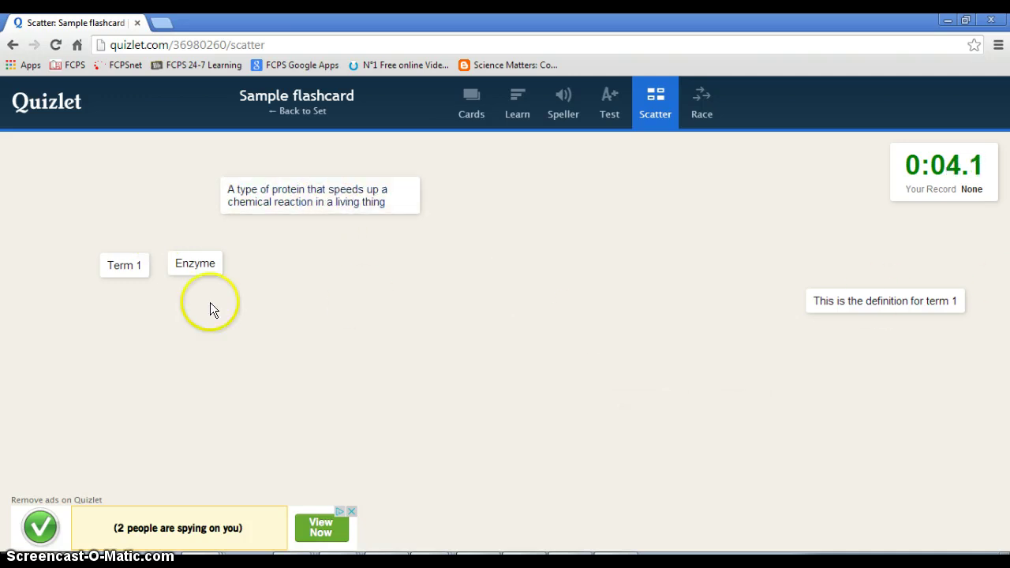
{"action": "left_click_drag", "start_coordinate": [202, 264], "coordinate": [295, 208]}
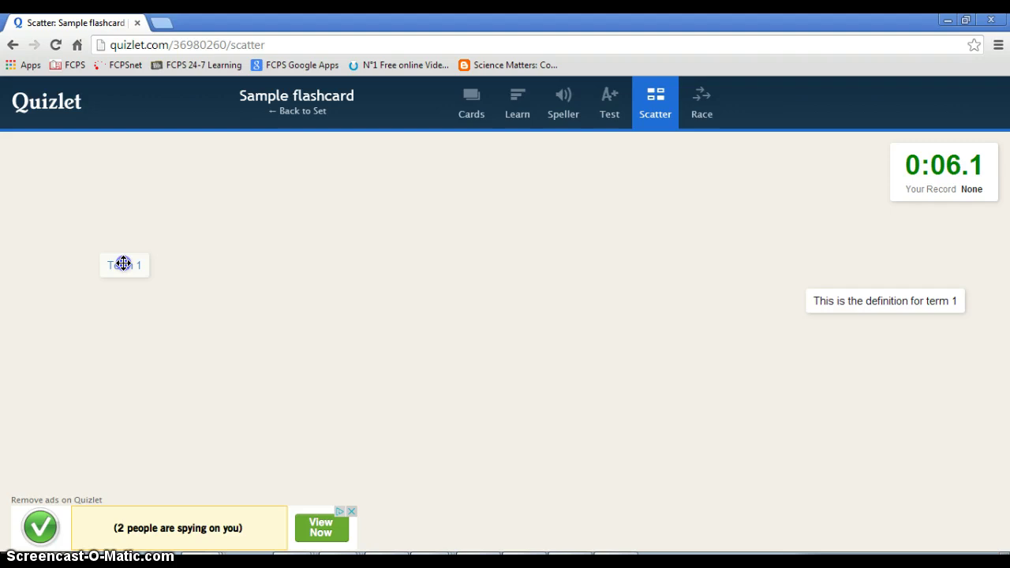
{"action": "left_click_drag", "start_coordinate": [121, 264], "coordinate": [858, 302]}
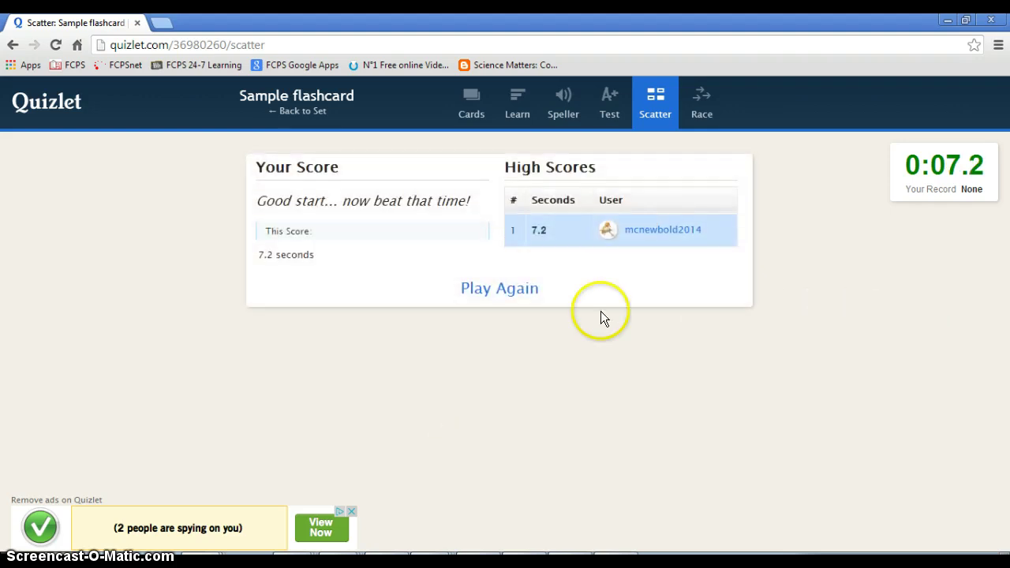
Start a Space Race game and pause it
{"action": "left_click", "coordinate": [703, 100]}
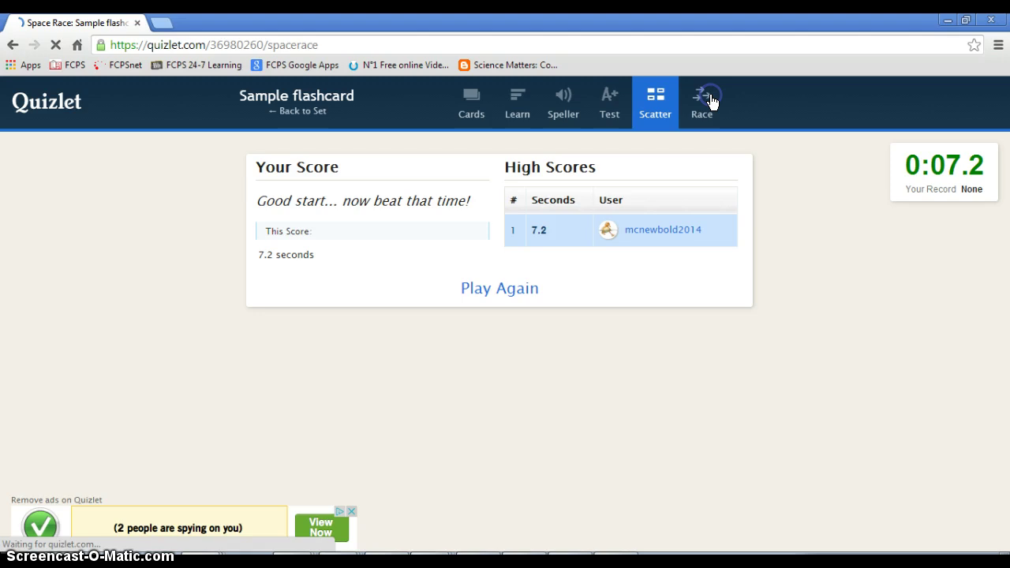
{"action": "left_click", "coordinate": [494, 278]}
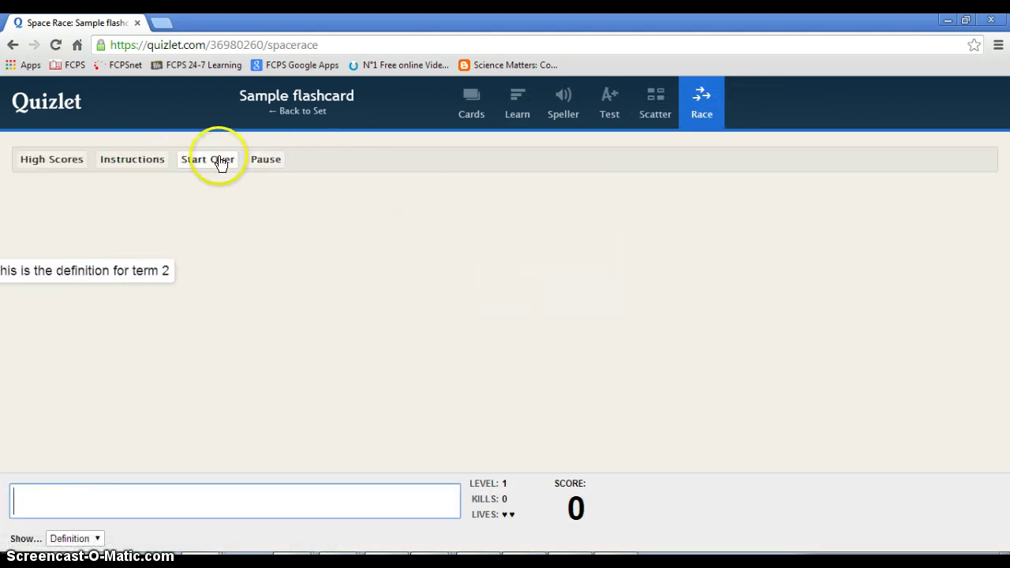
{"action": "left_click", "coordinate": [263, 159]}
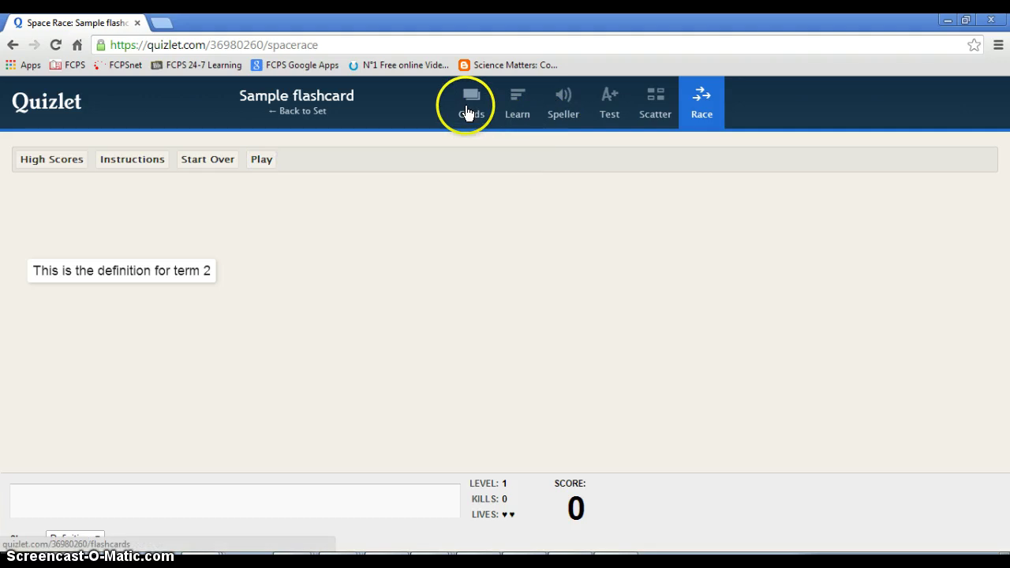
Go to the Quizlet home page and open Your Sets from the account menu
{"action": "left_click", "coordinate": [49, 104]}
{"action": "left_click", "coordinate": [978, 94]}
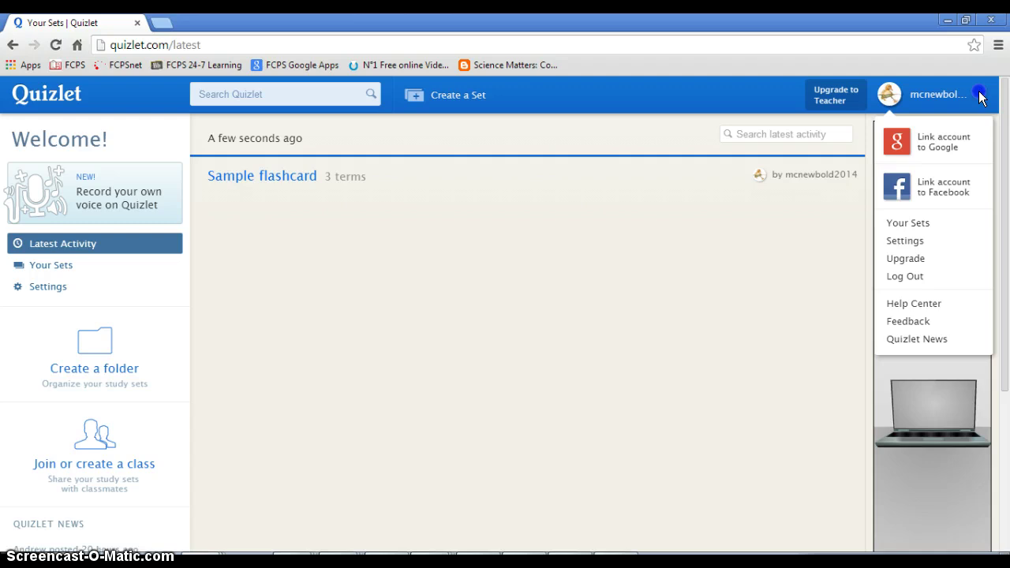
{"action": "left_click", "coordinate": [906, 224]}
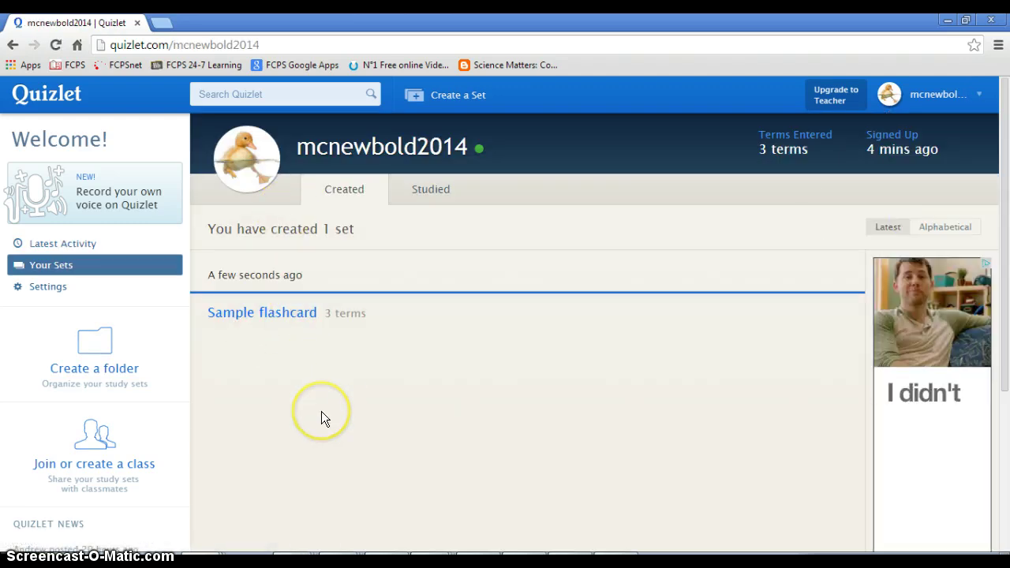
{"action": "left_click", "coordinate": [351, 378]}
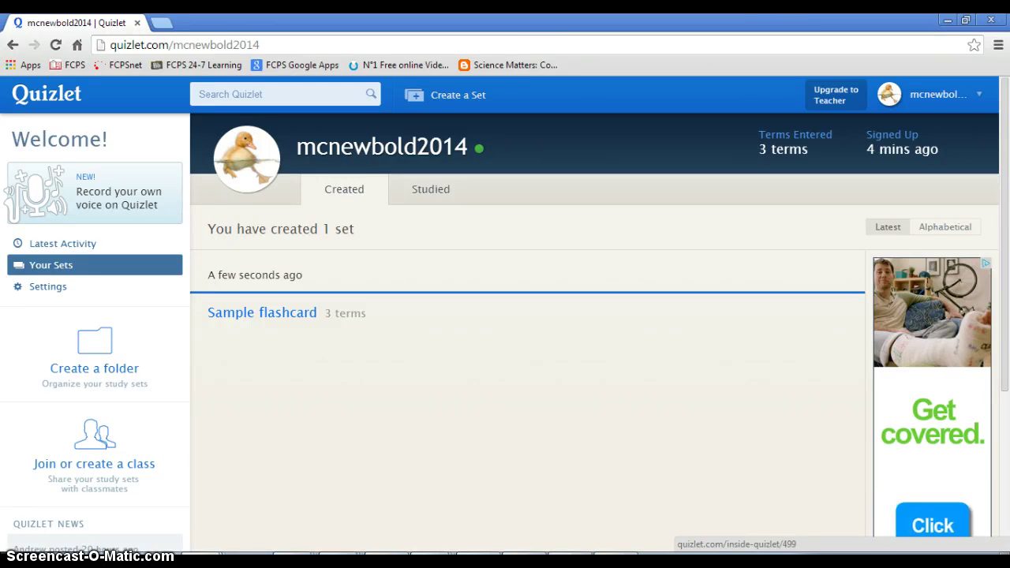
Search for 'SAT vocab' and open SAT Vocab #6 in Flashcards mode
{"action": "left_click", "coordinate": [270, 97]}
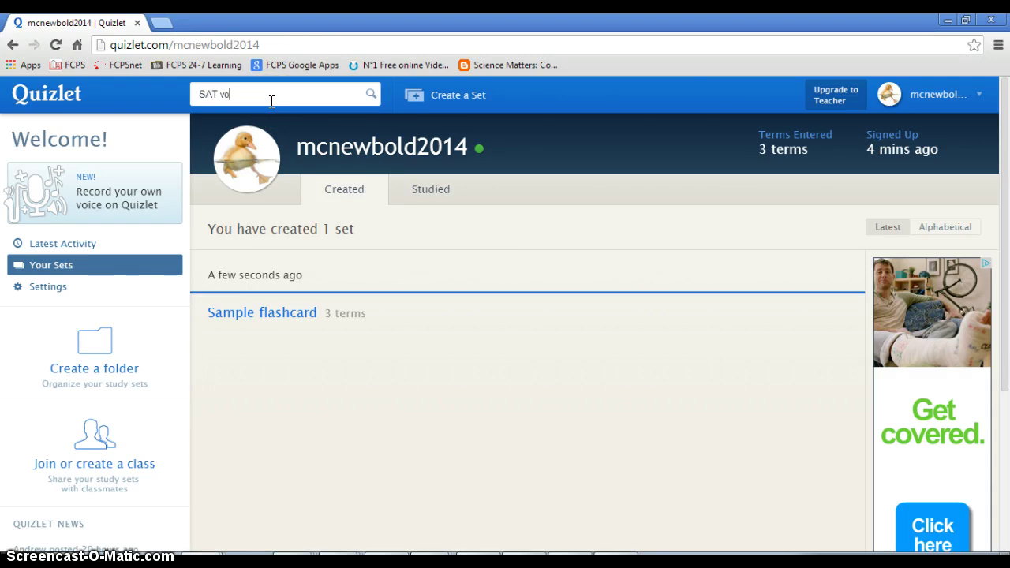
{"action": "key", "text": "Return"}
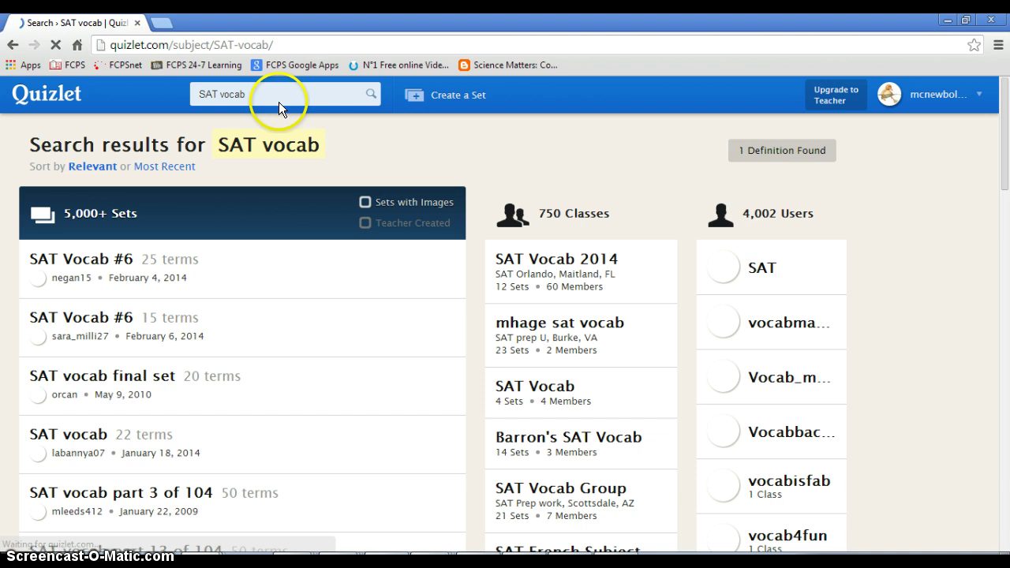
{"action": "scroll", "coordinate": [314, 160], "scroll_direction": "down", "scroll_amount": 1}
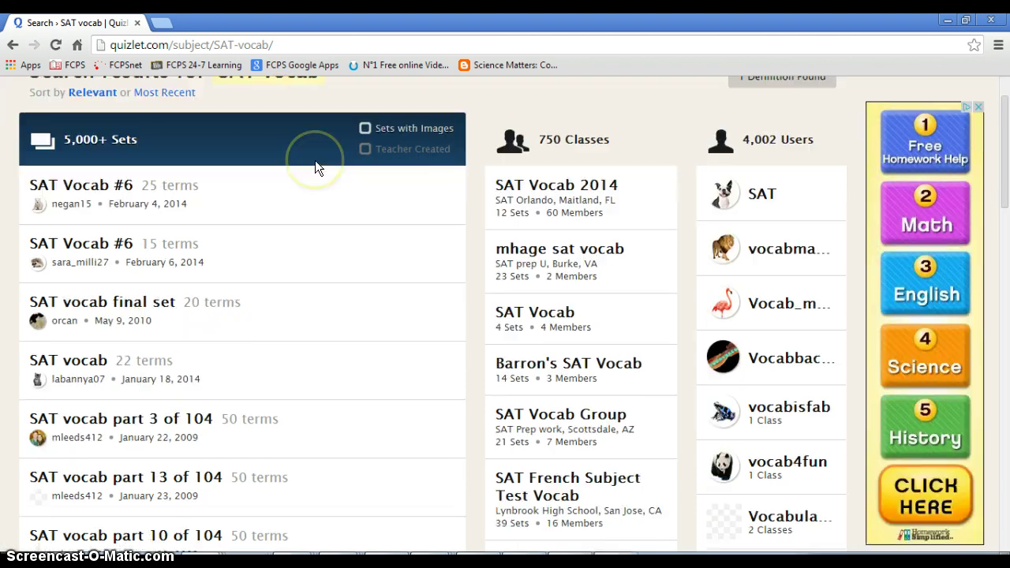
{"action": "left_click", "coordinate": [229, 179]}
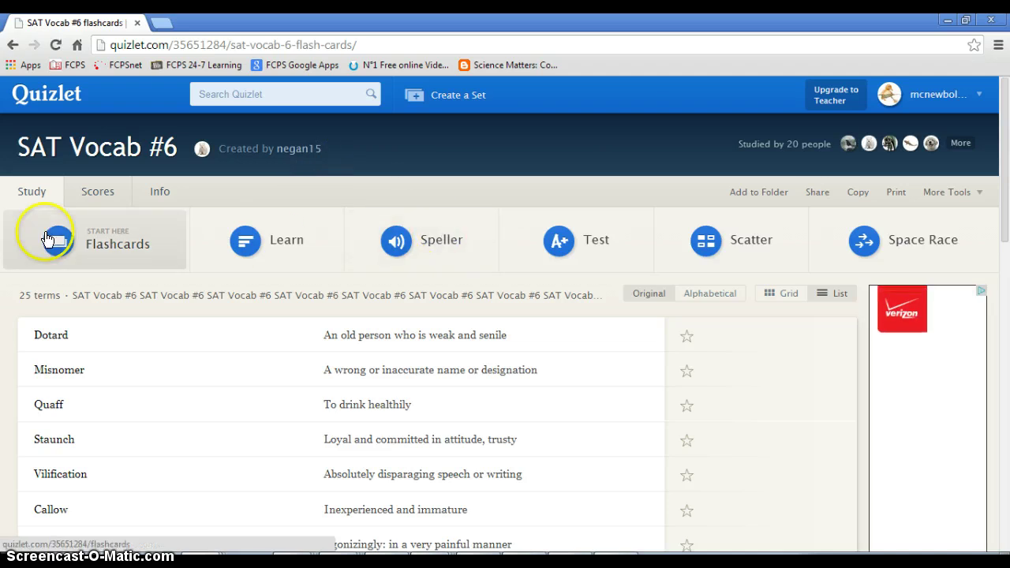
{"action": "left_click", "coordinate": [36, 229]}
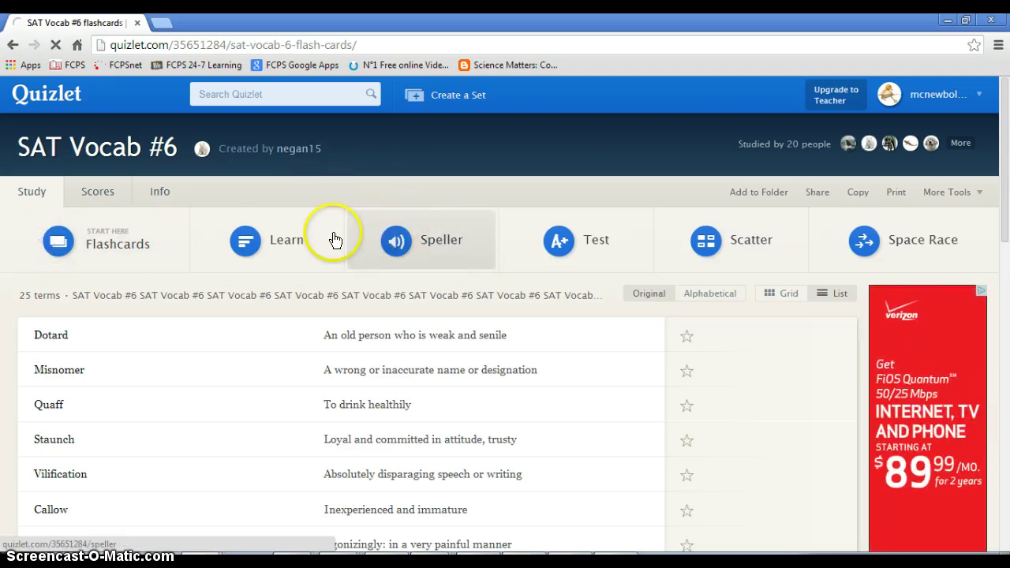
{"action": "left_click", "coordinate": [119, 242]}
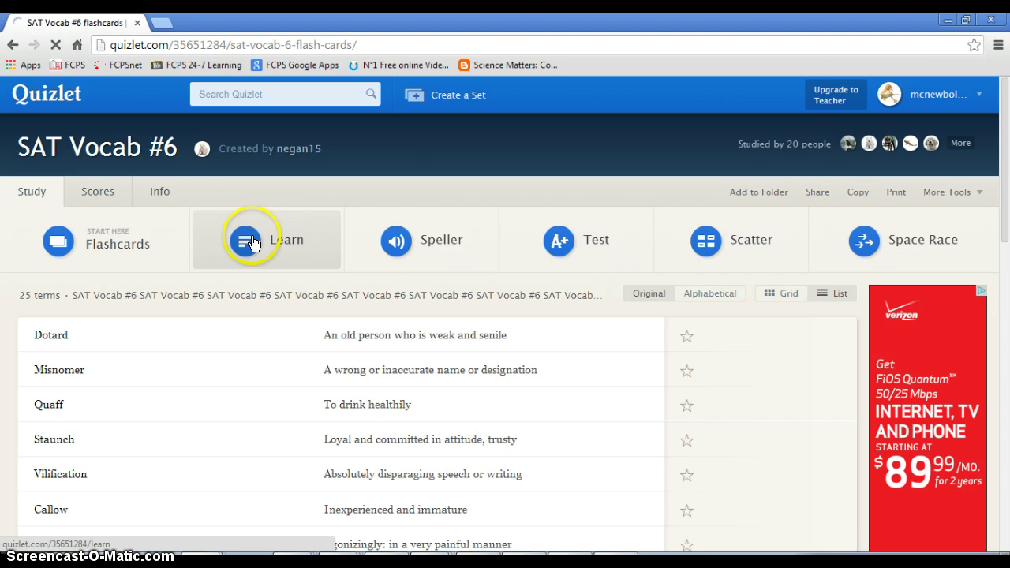
{"action": "scroll", "coordinate": [224, 282], "scroll_direction": "down", "scroll_amount": 1}
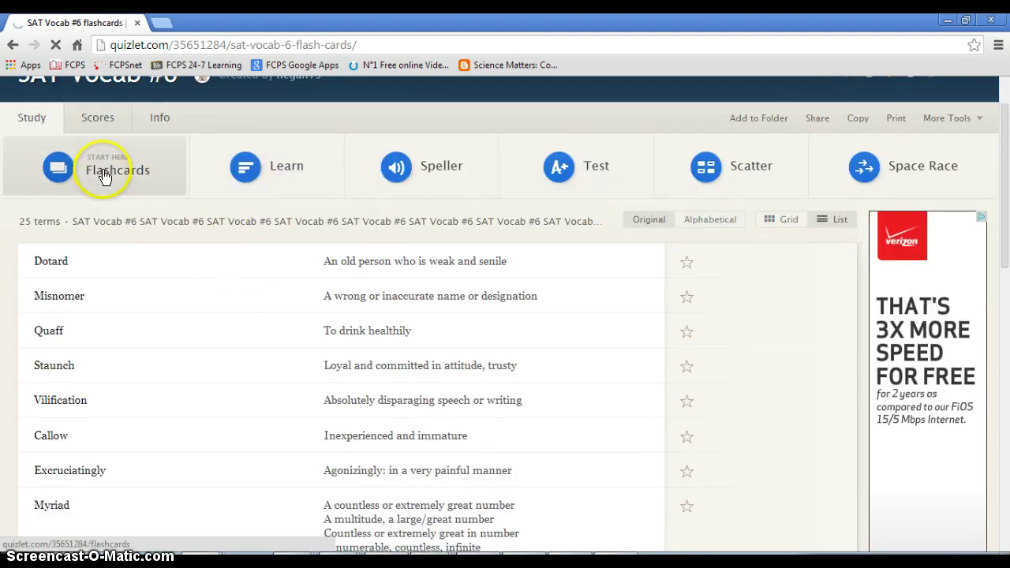
{"action": "scroll", "coordinate": [463, 158], "scroll_direction": "up", "scroll_amount": 1}
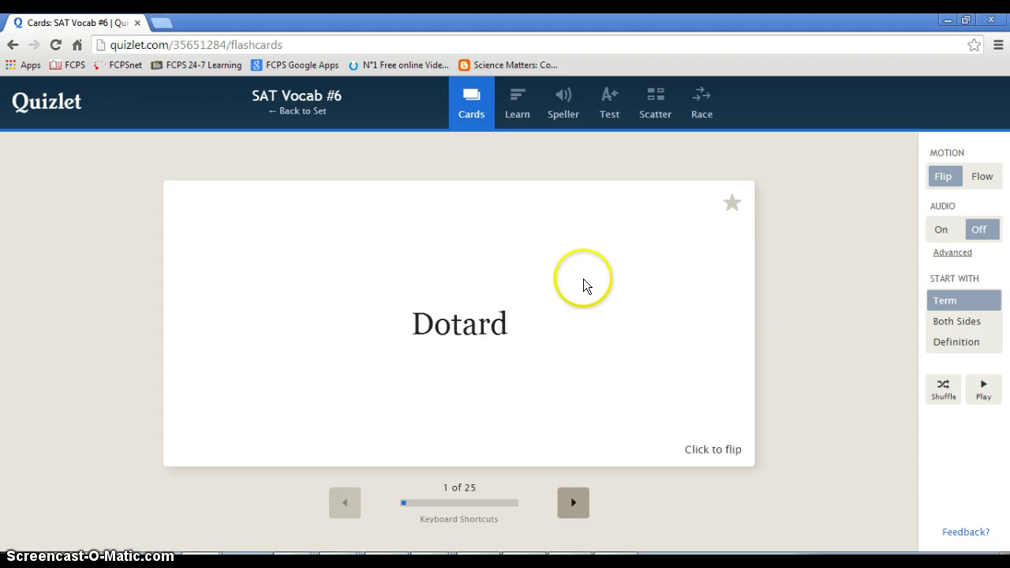
Flip the Dotard card to check its definition, then advance to card 2, Misnomer, and flip it both ways
{"action": "left_click", "coordinate": [669, 292]}
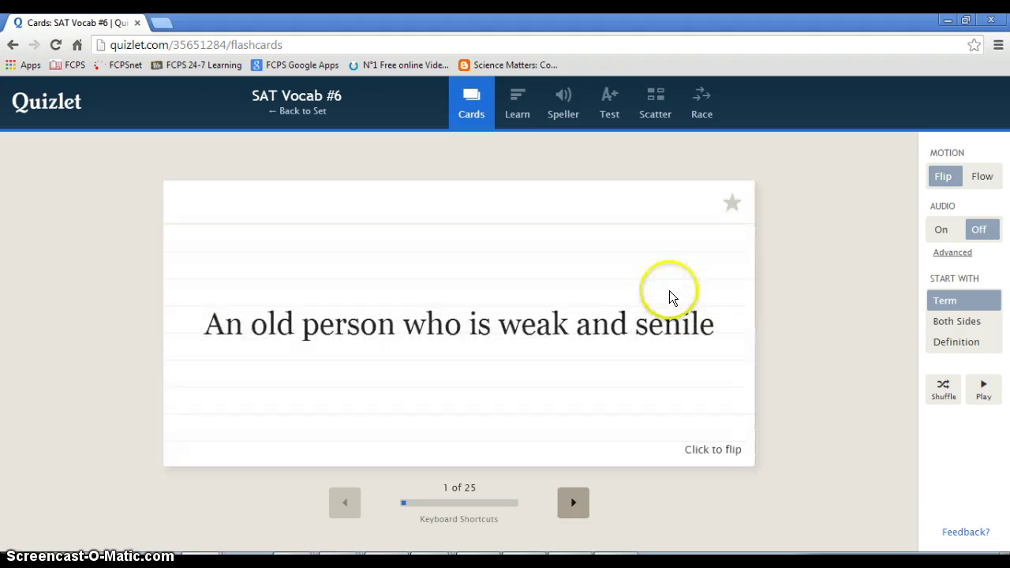
{"action": "left_click", "coordinate": [681, 290]}
{"action": "left_click", "coordinate": [572, 503]}
{"action": "left_click", "coordinate": [676, 349]}
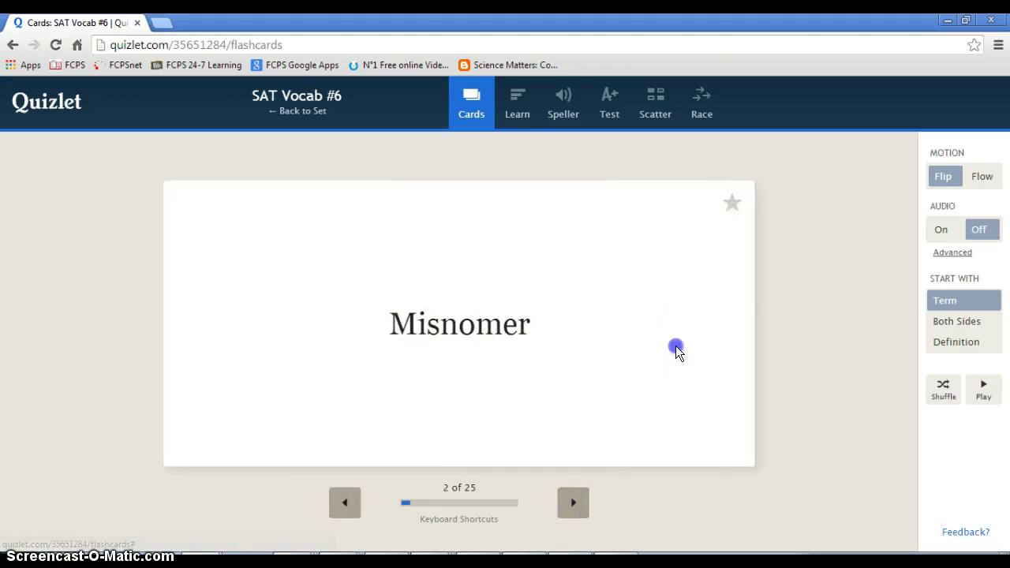
{"action": "left_click", "coordinate": [676, 349]}
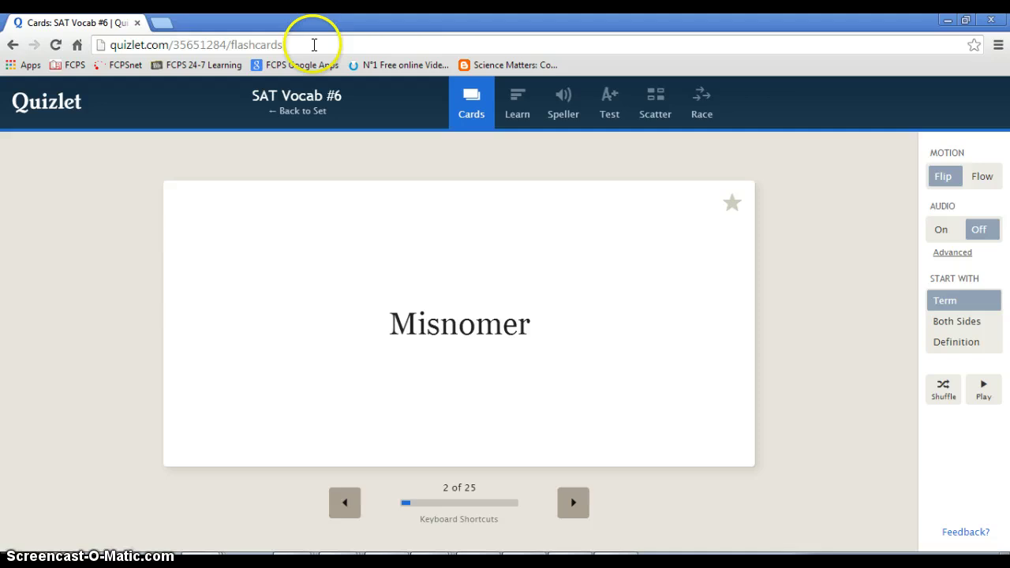